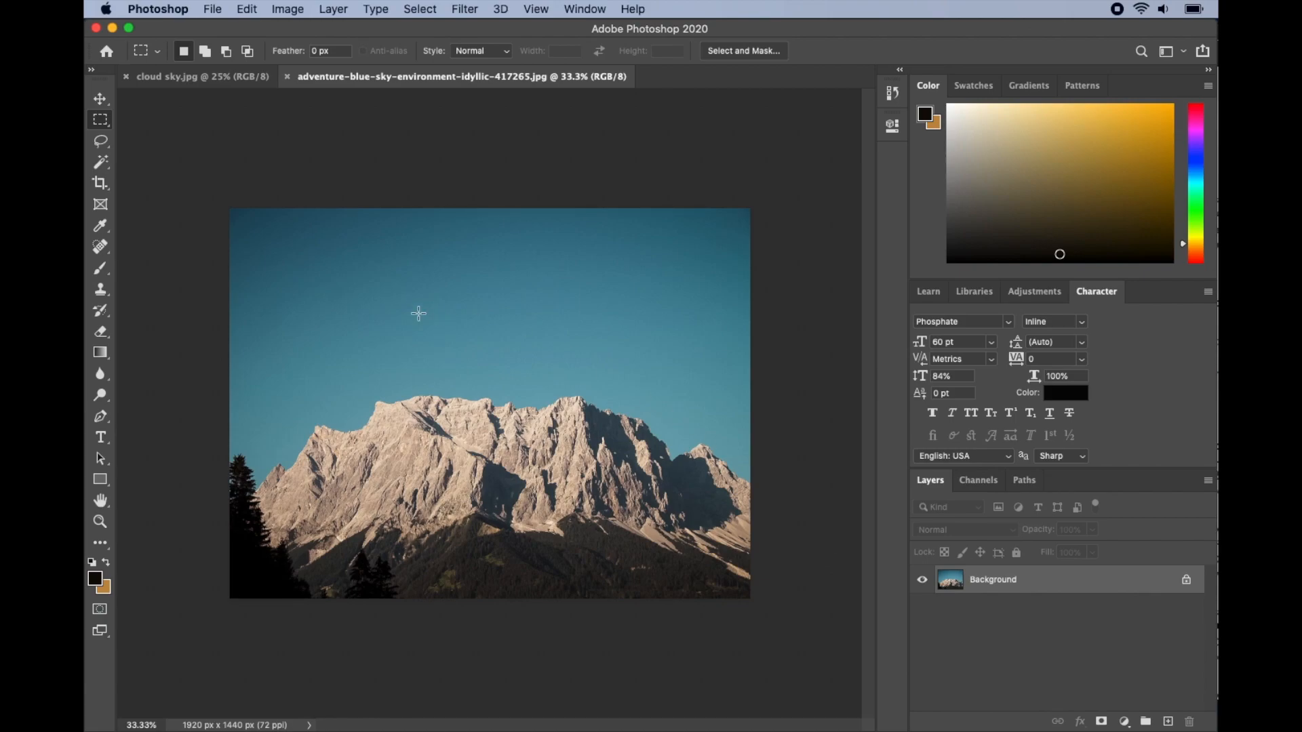
Select the entire blue sky of the mountain photo with the Magic Wand tool and hide it with a layer mask.
click(202, 83)
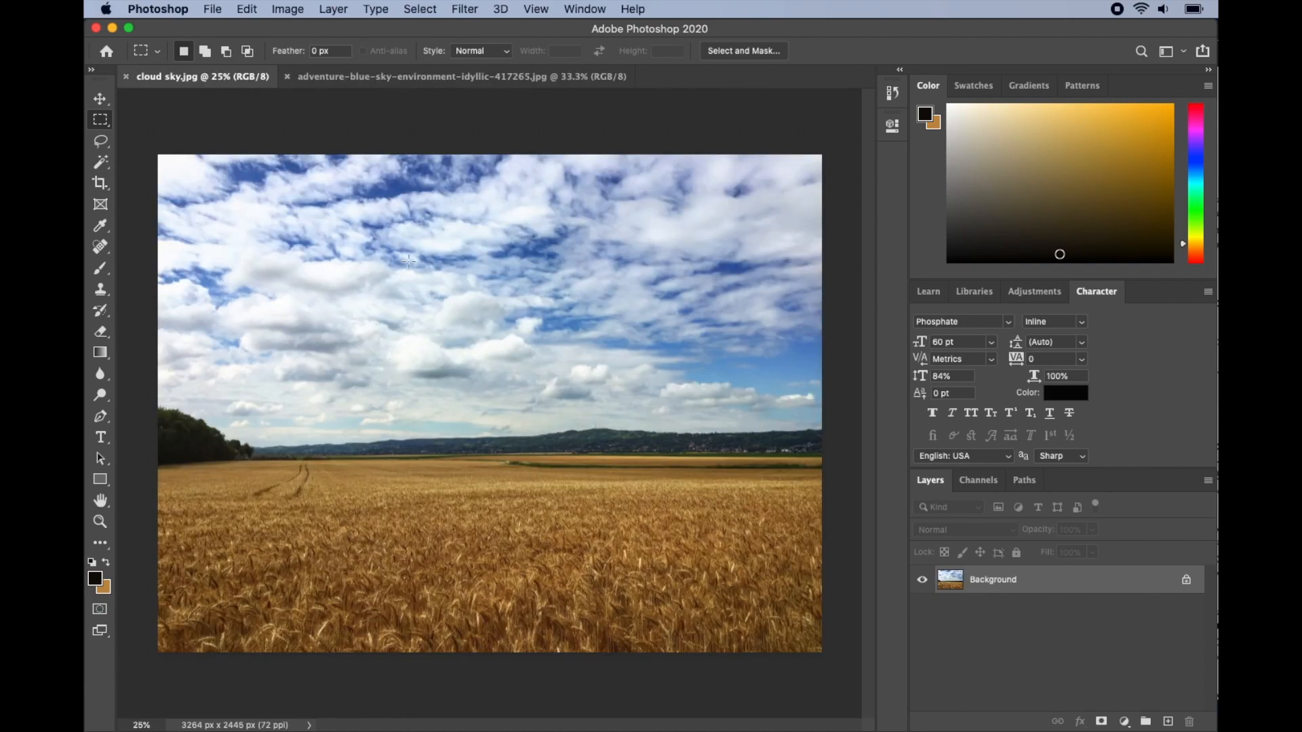
click(462, 78)
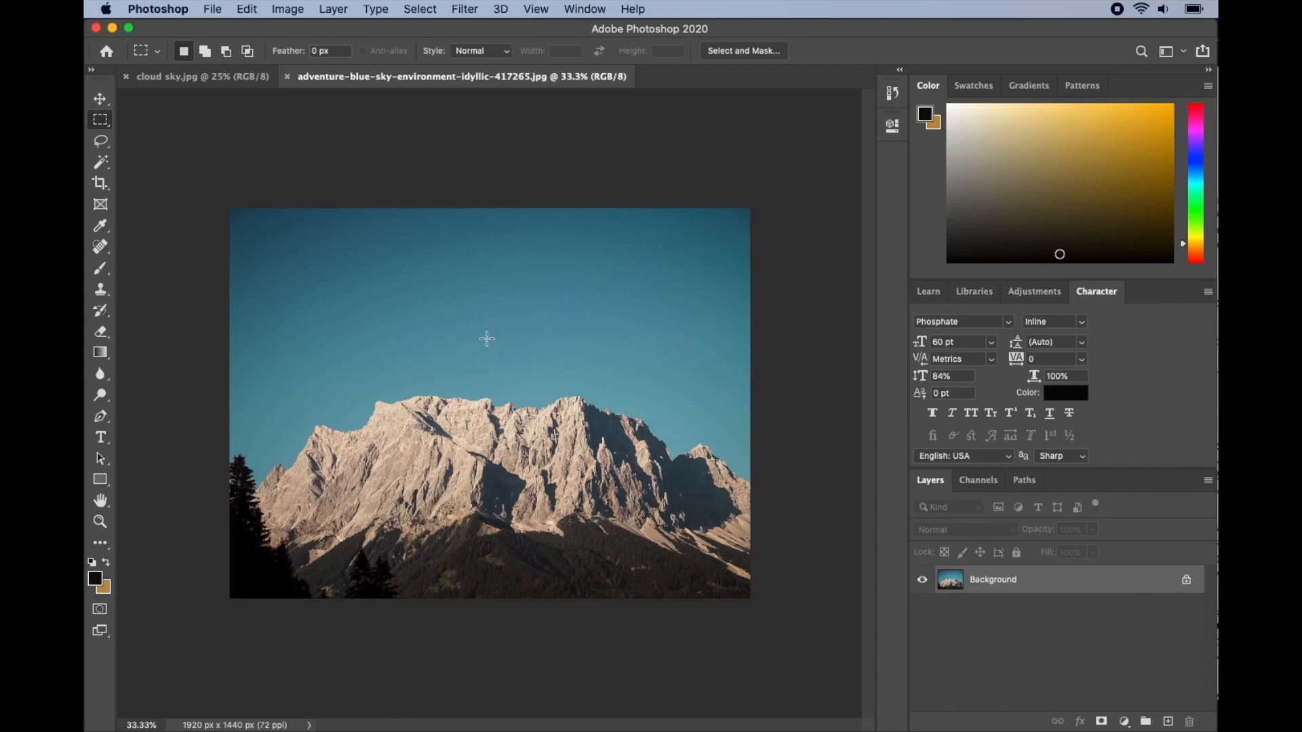
click(100, 99)
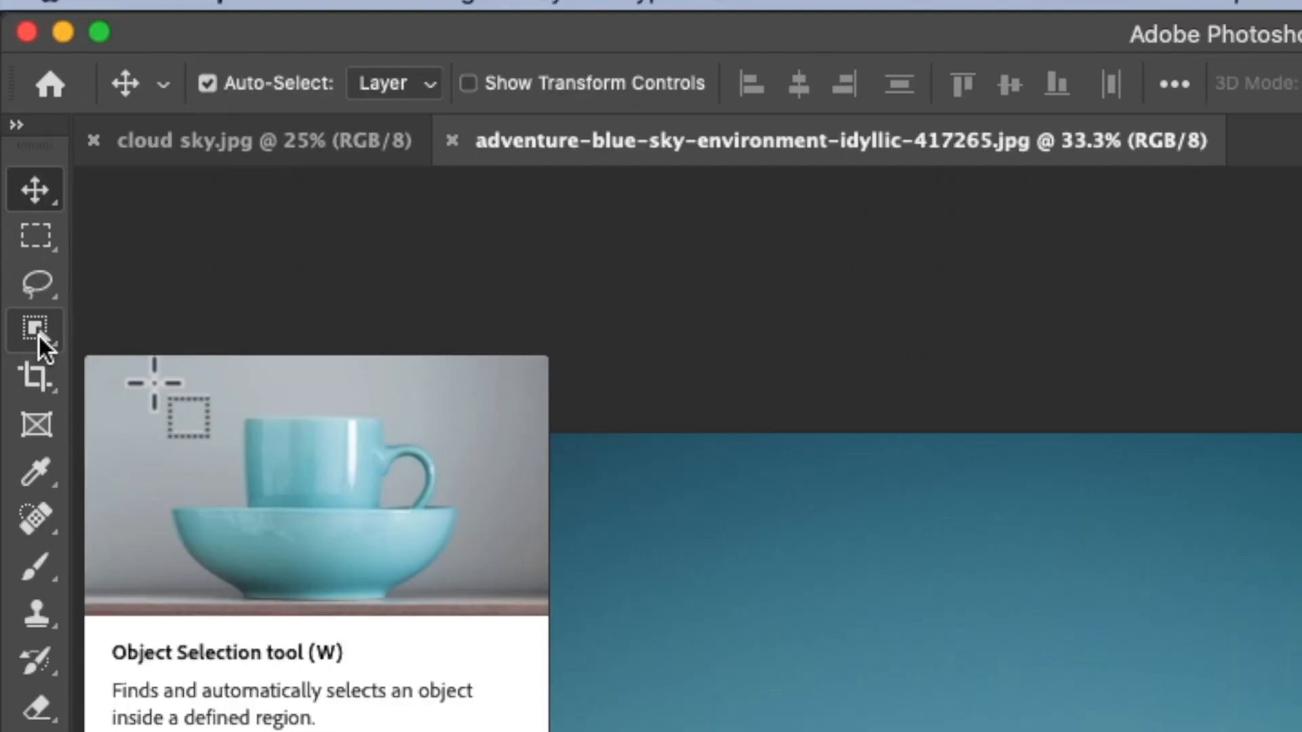
click(72, 213)
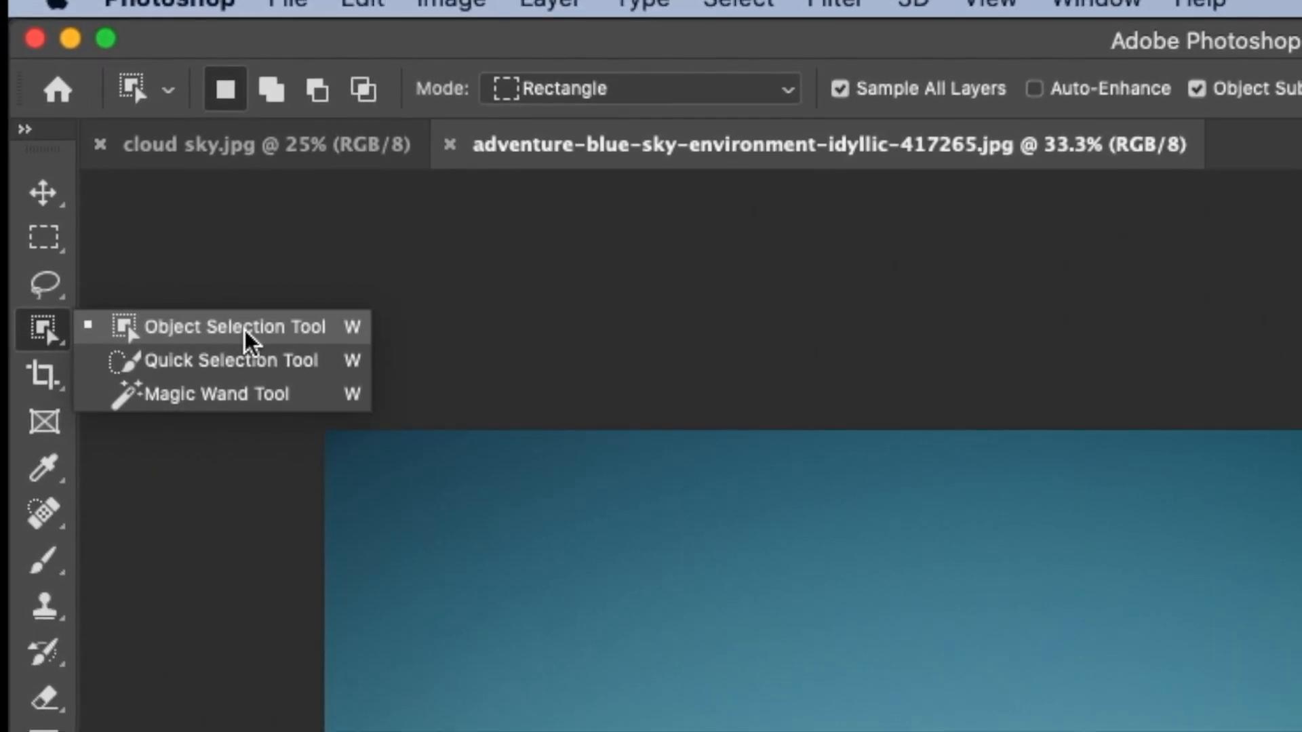
click(198, 396)
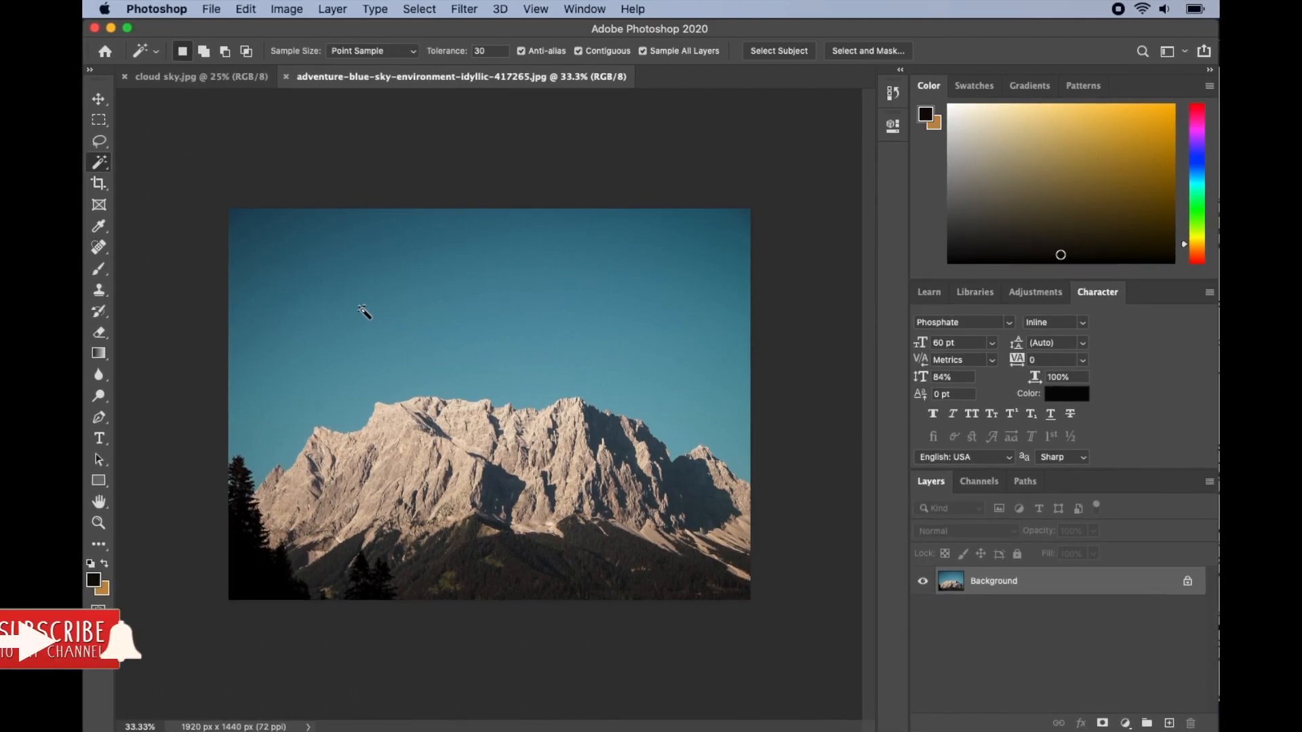
click(363, 313)
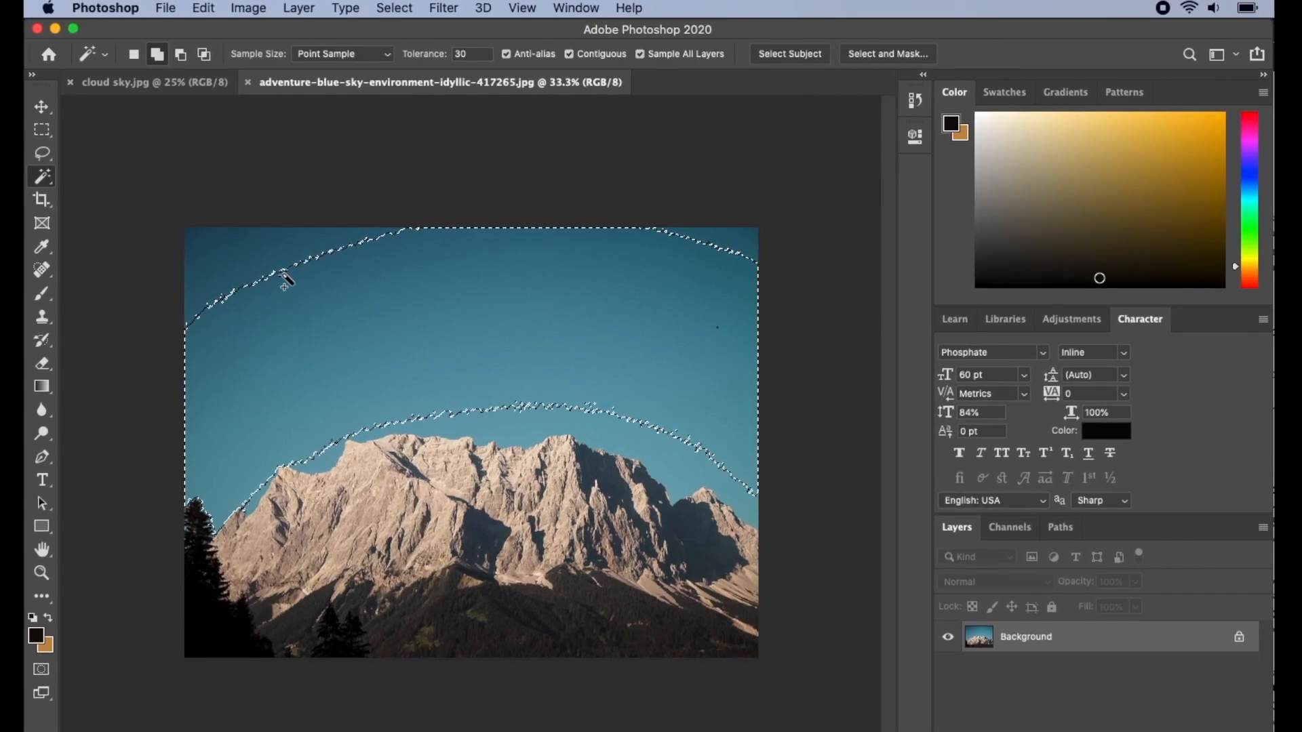
shift+click(283, 274)
shift+click(205, 249)
shift+click(575, 413)
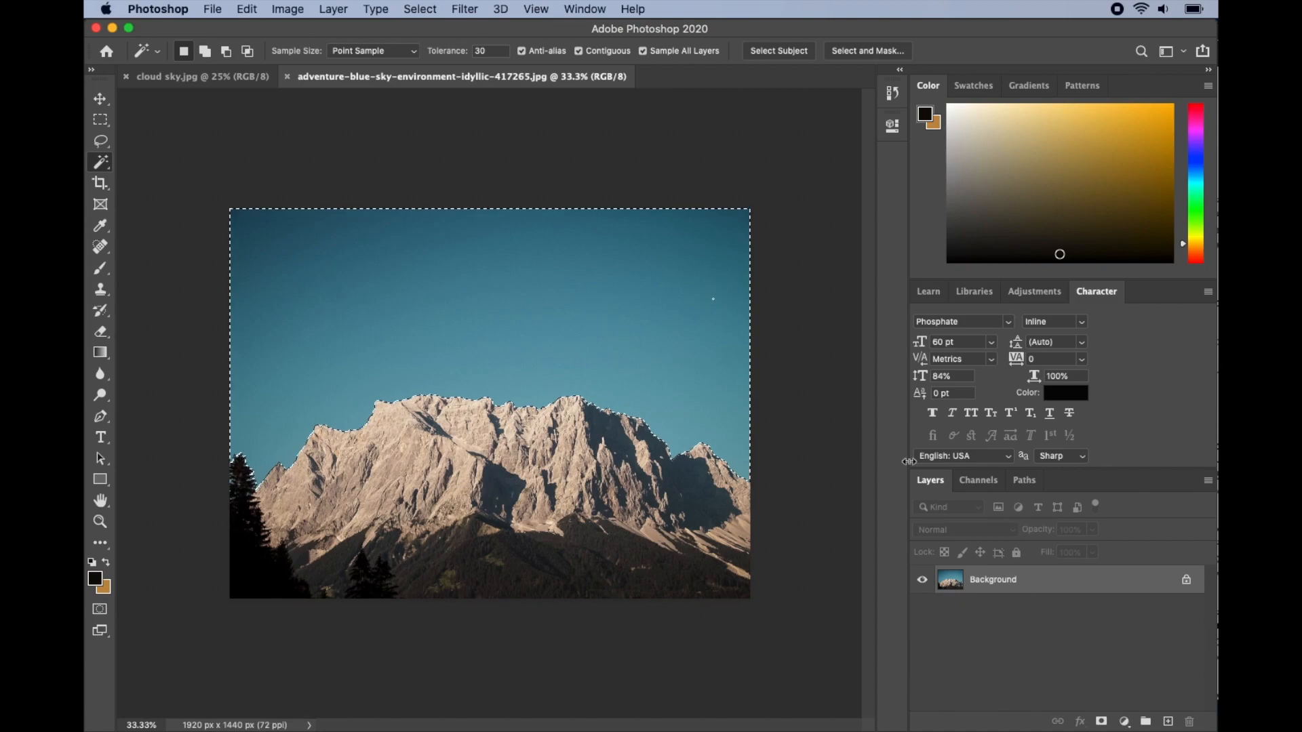
click(1102, 722)
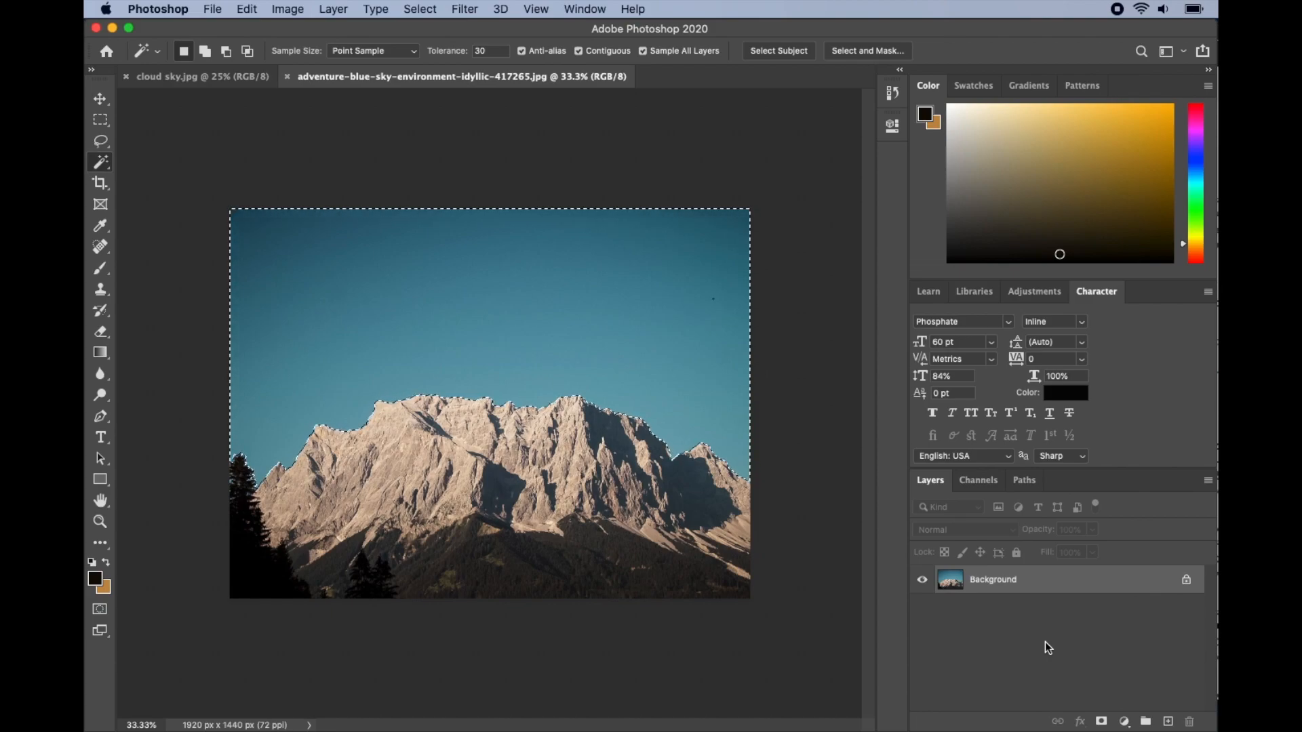
click(1101, 723)
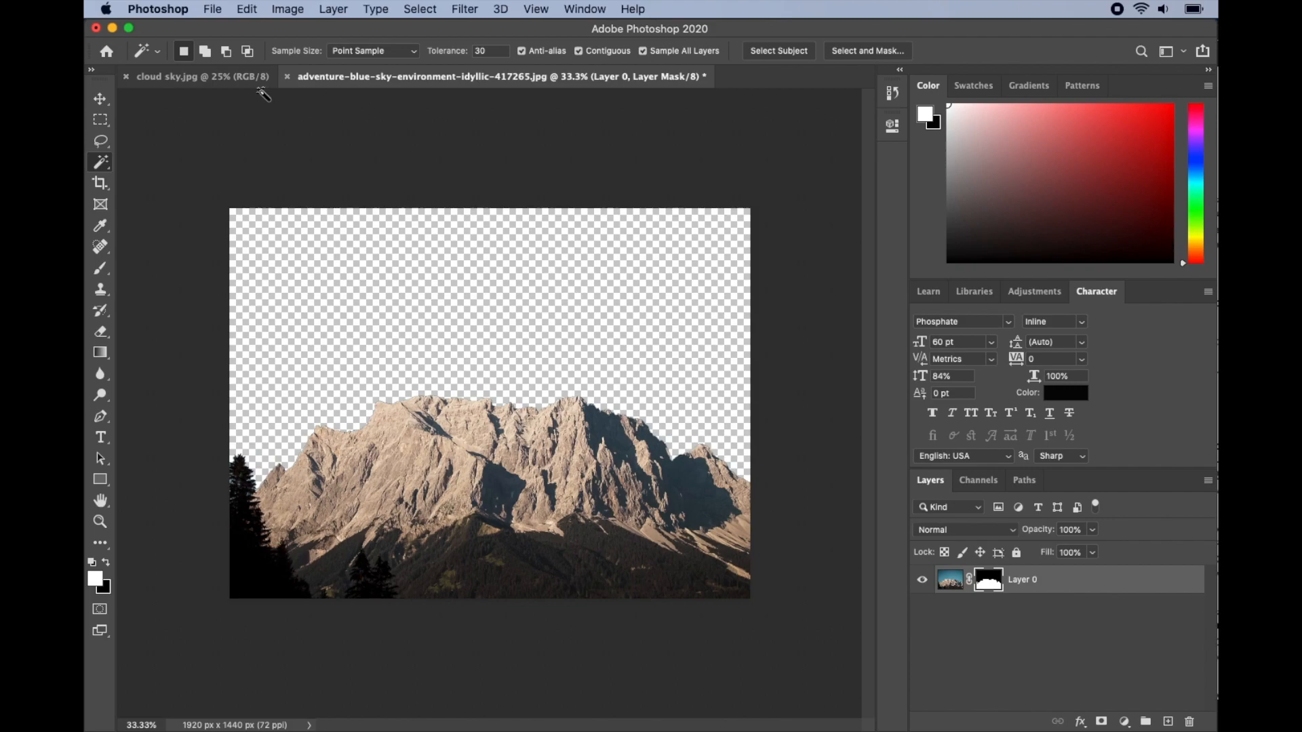
Convert the locked background of cloud sky.jpg into a regular layer named Layer 0.
click(230, 82)
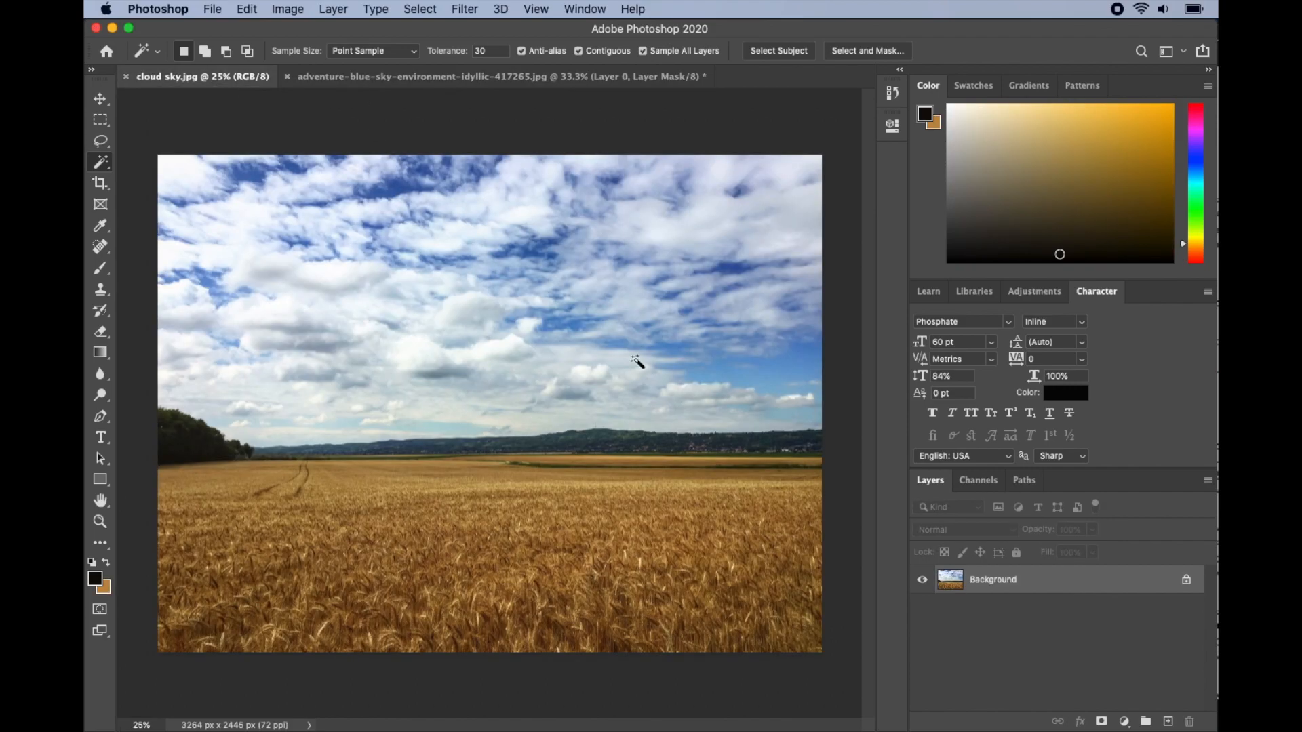
double_click(1000, 587)
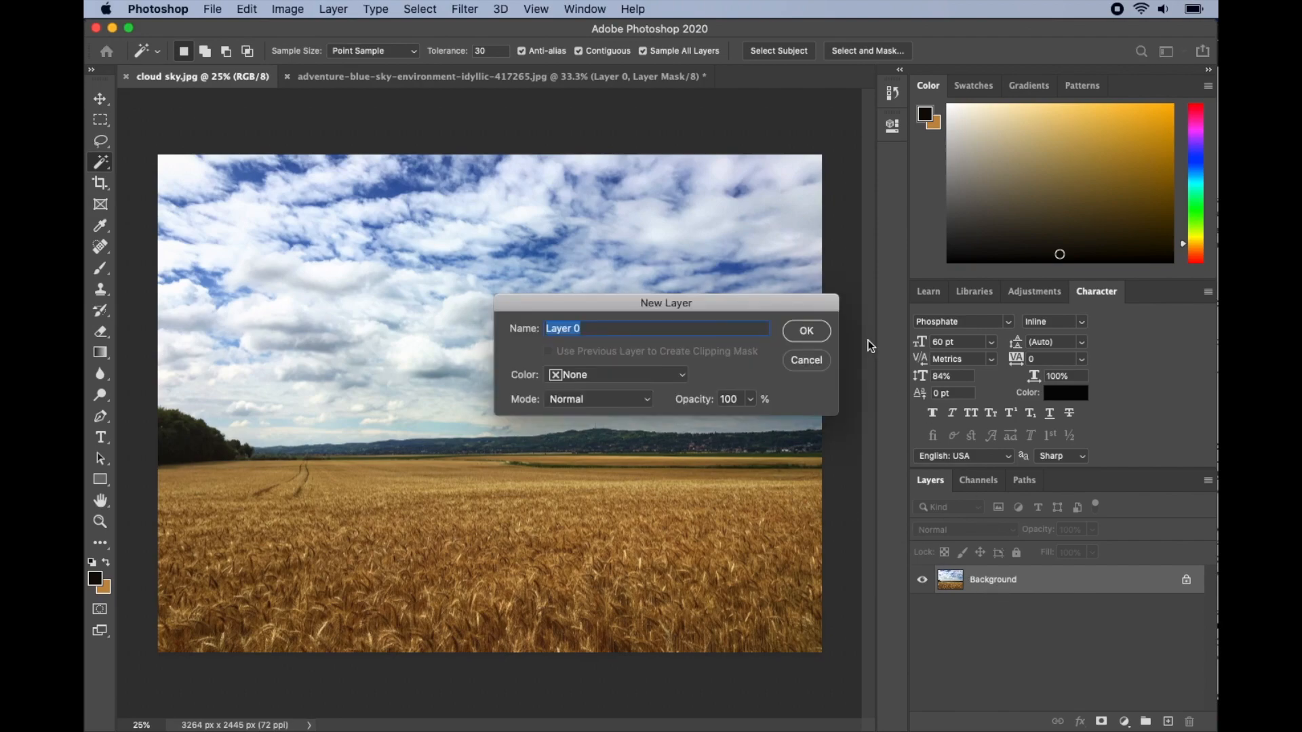
click(803, 332)
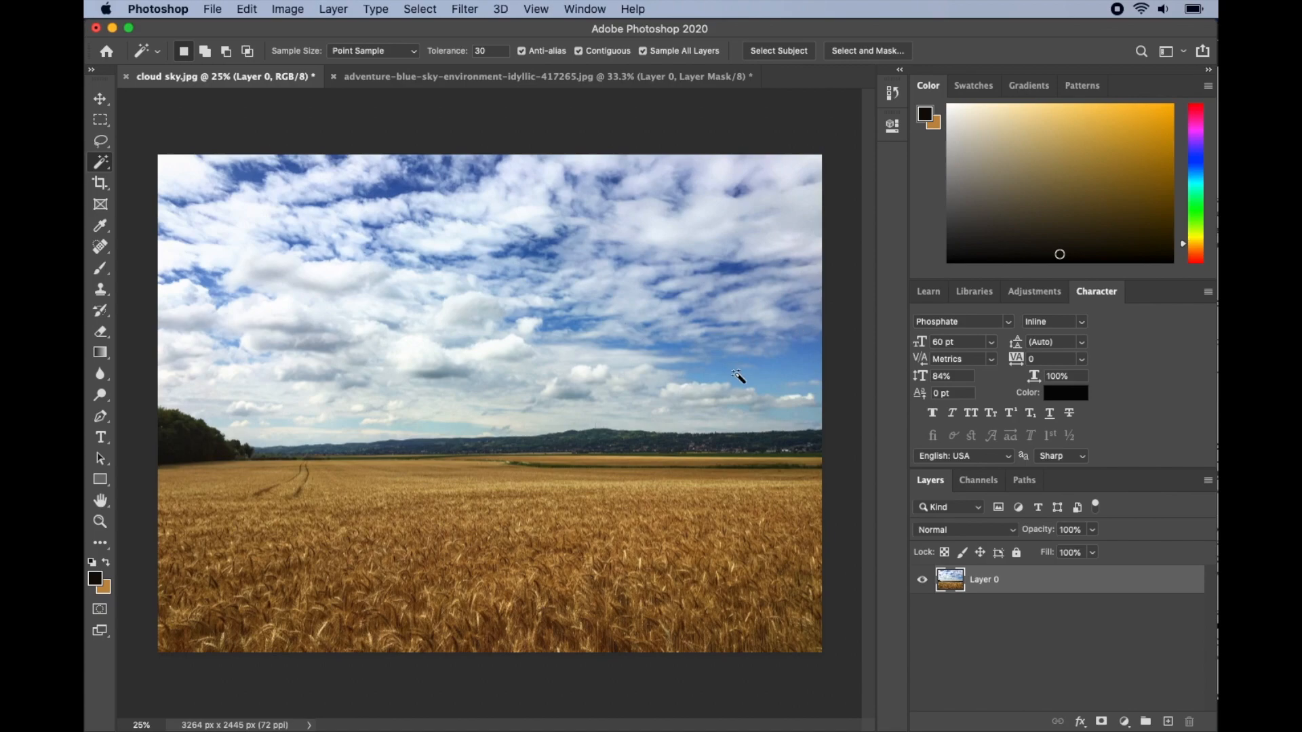
Transfer the cloud sky image into the mountain document as a new layer.
key(v)
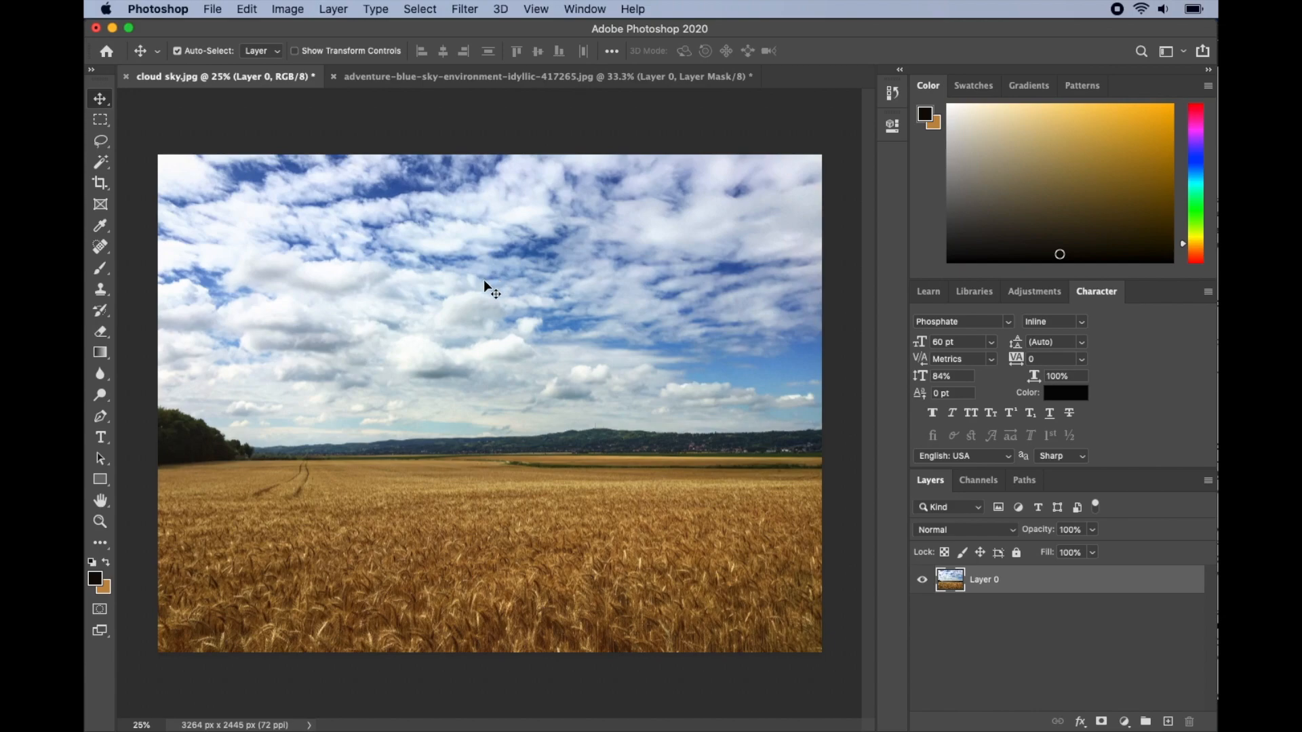
drag(484, 281, 445, 111)
click(445, 76)
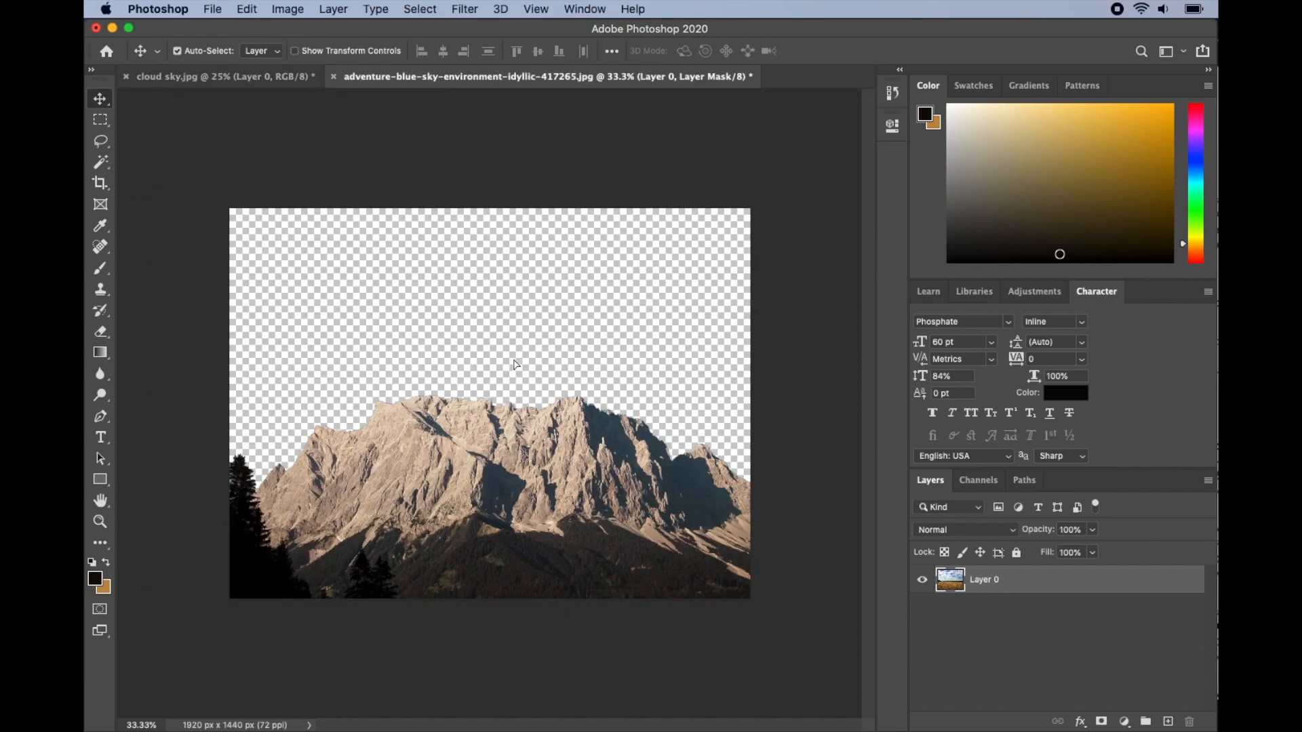
key(super+v)
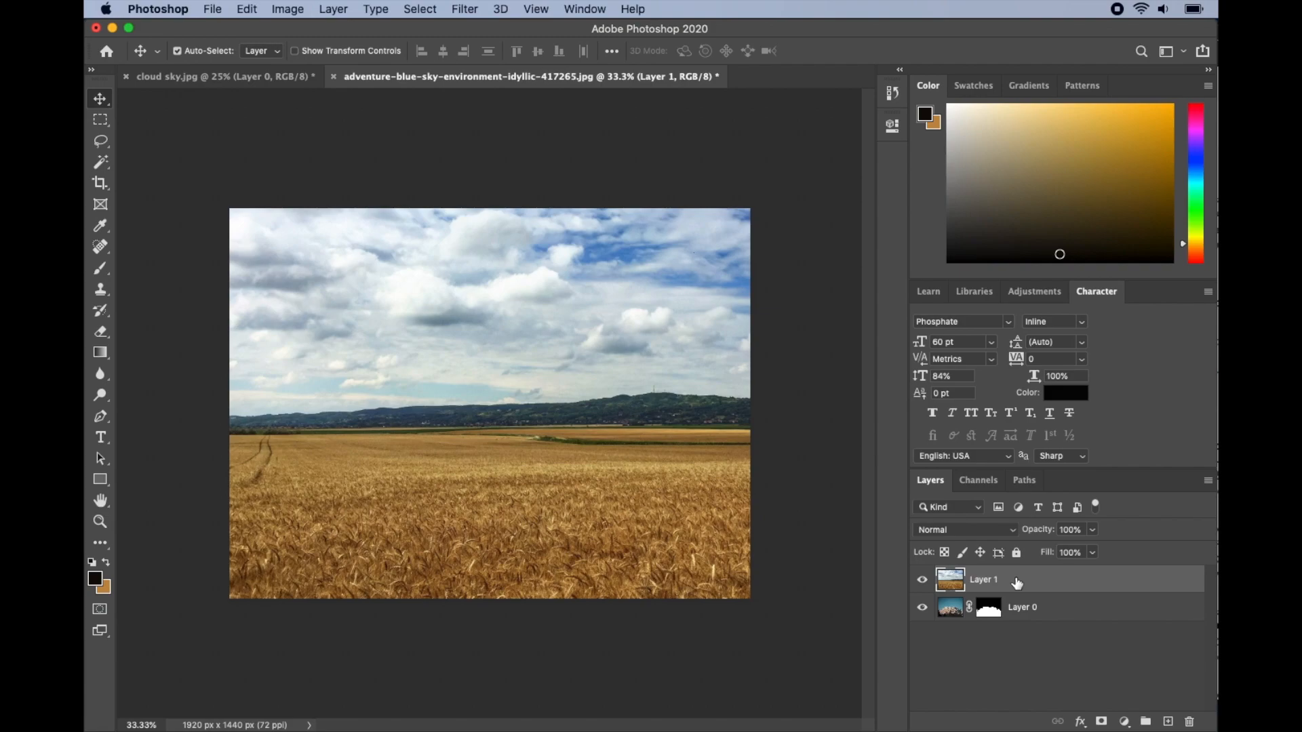
Place the cloud layer below the mountain layer and shift it so only clouds fill the area above the ridge.
drag(1016, 583, 1012, 615)
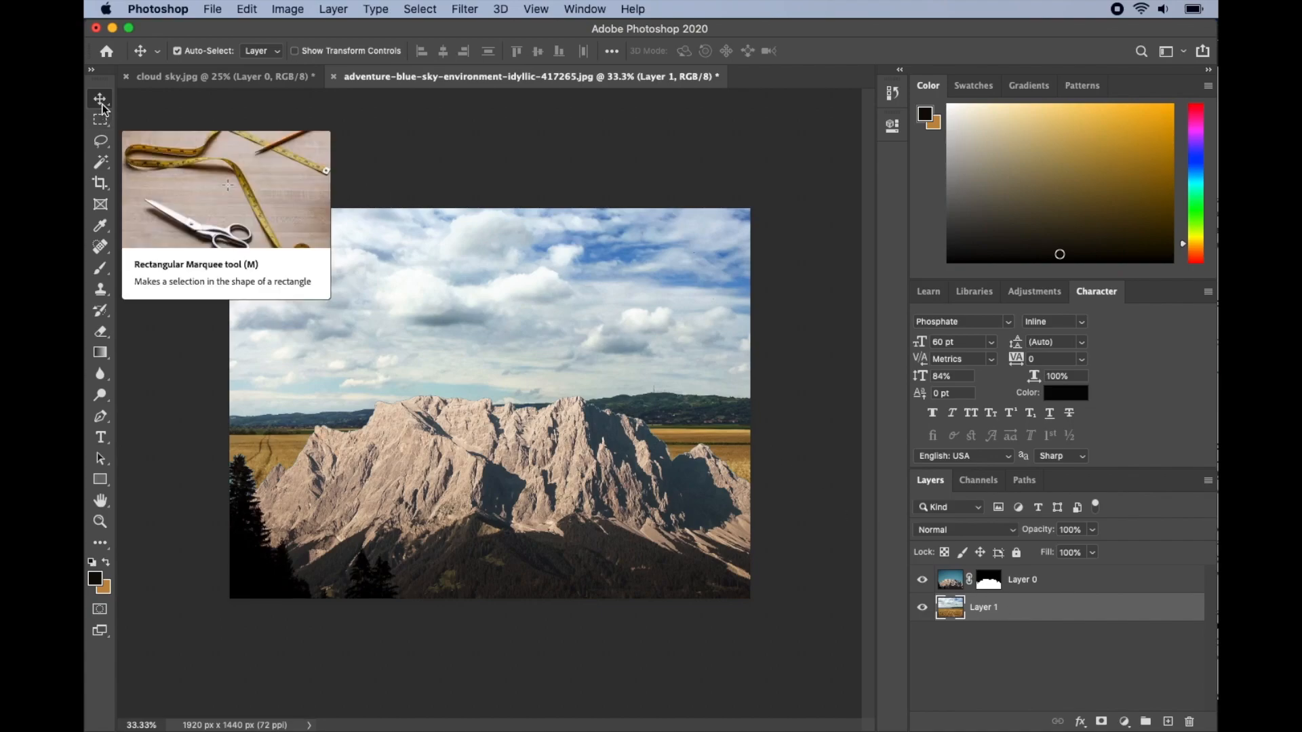
drag(503, 298, 449, 397)
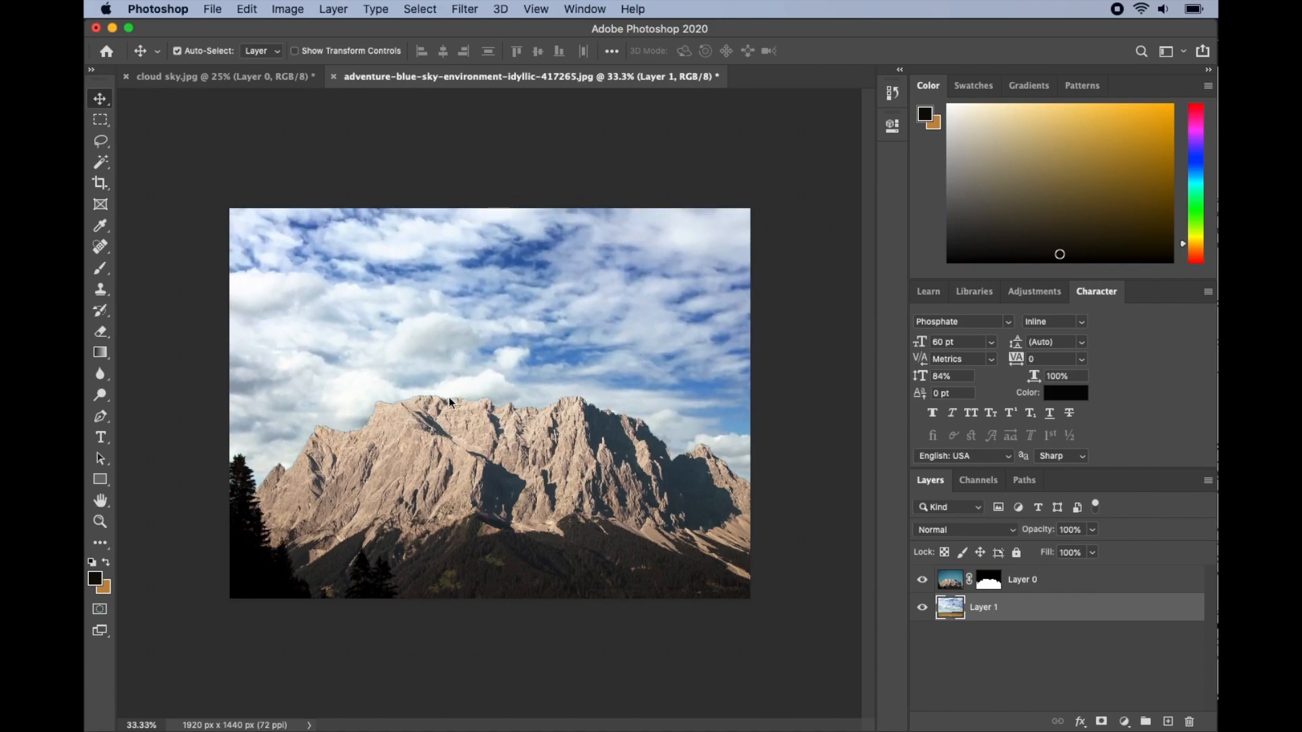
drag(536, 310, 442, 382)
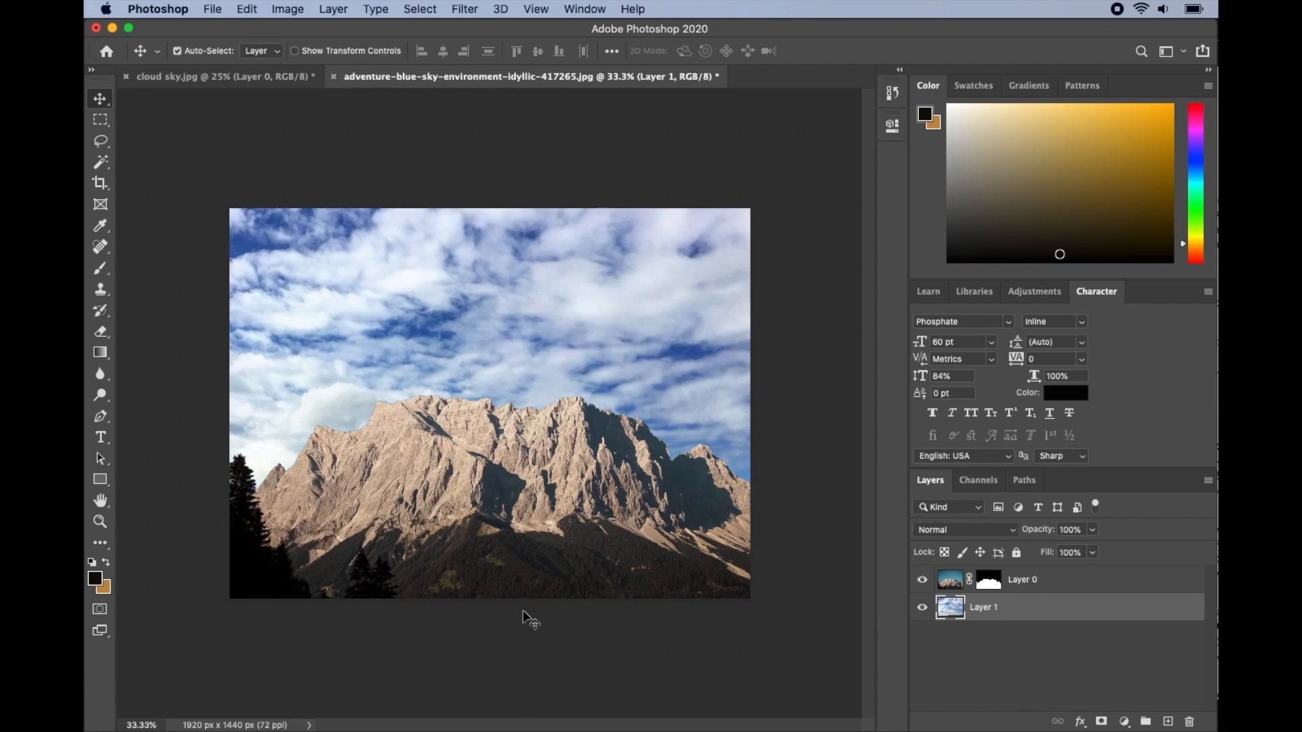
Rename the masked Layer 0 as mountain.
click(1055, 587)
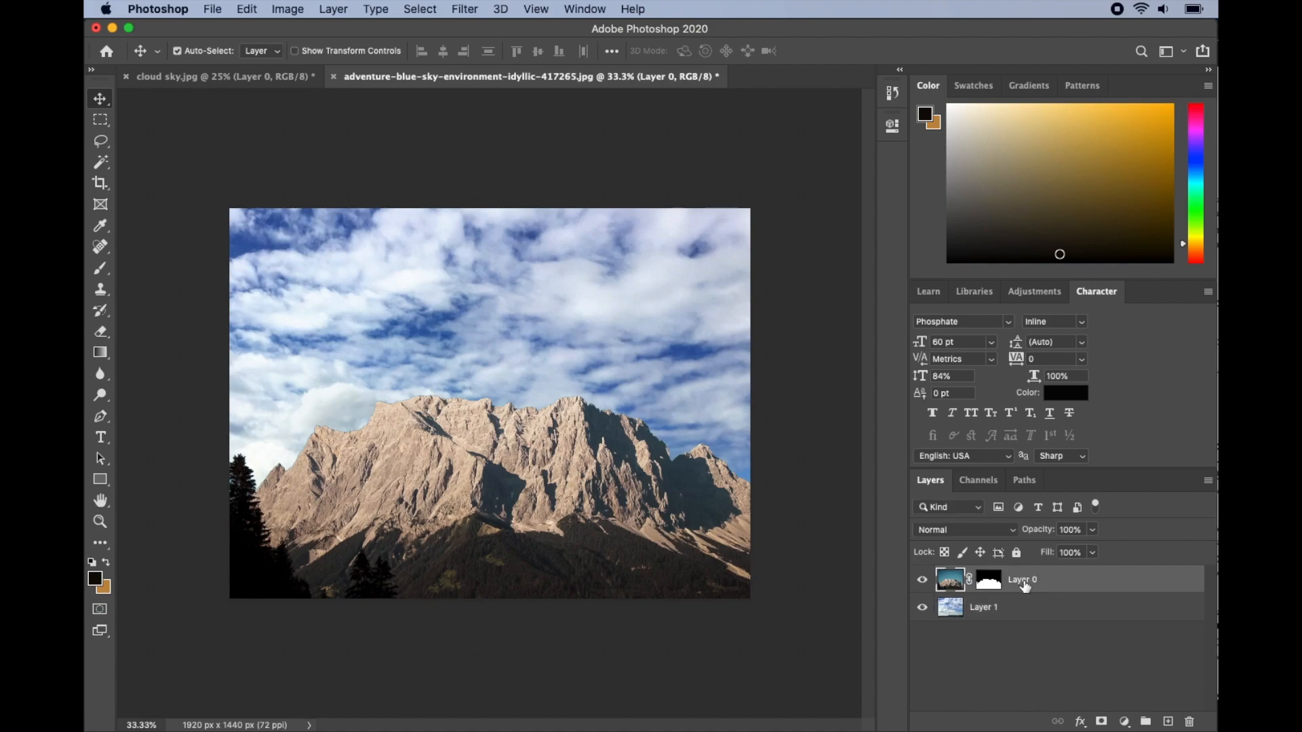
double_click(1022, 580)
text(mo)
key(Return)
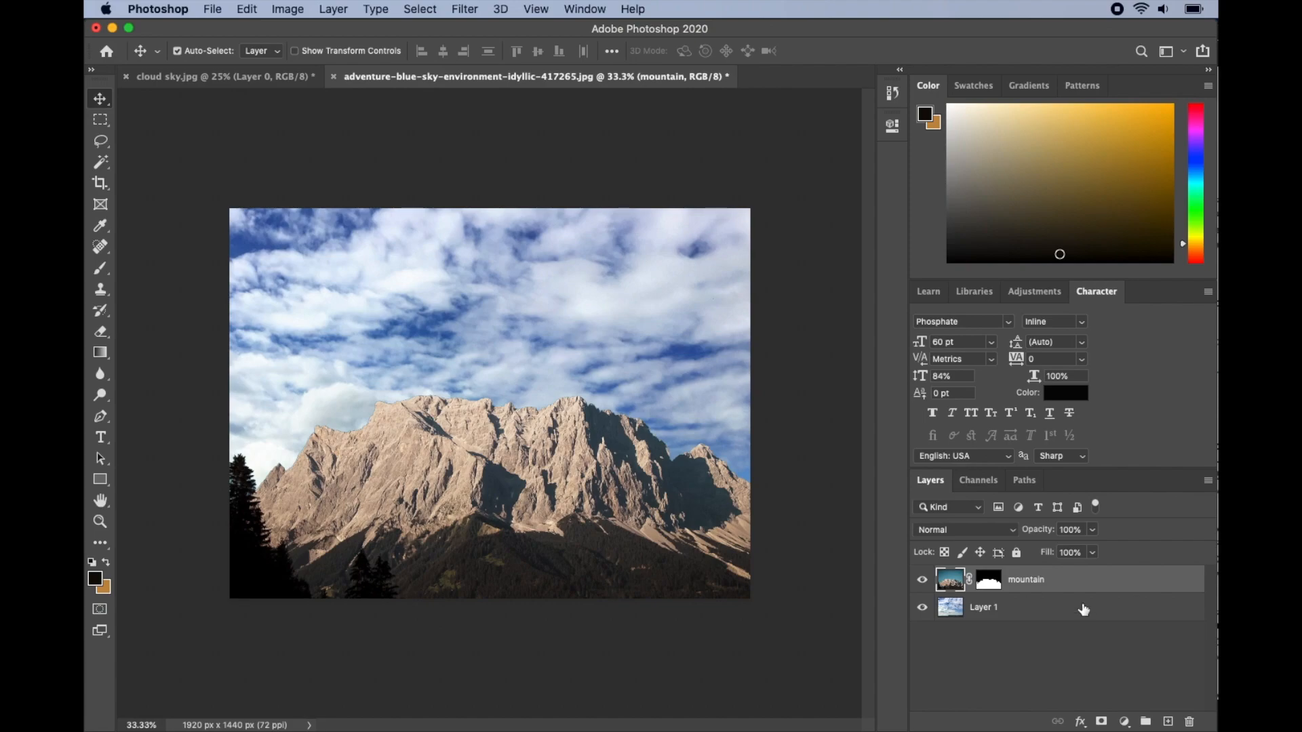
Add a Brightness/Contrast adjustment layer above the mountain layer and clip it to that layer.
click(1124, 721)
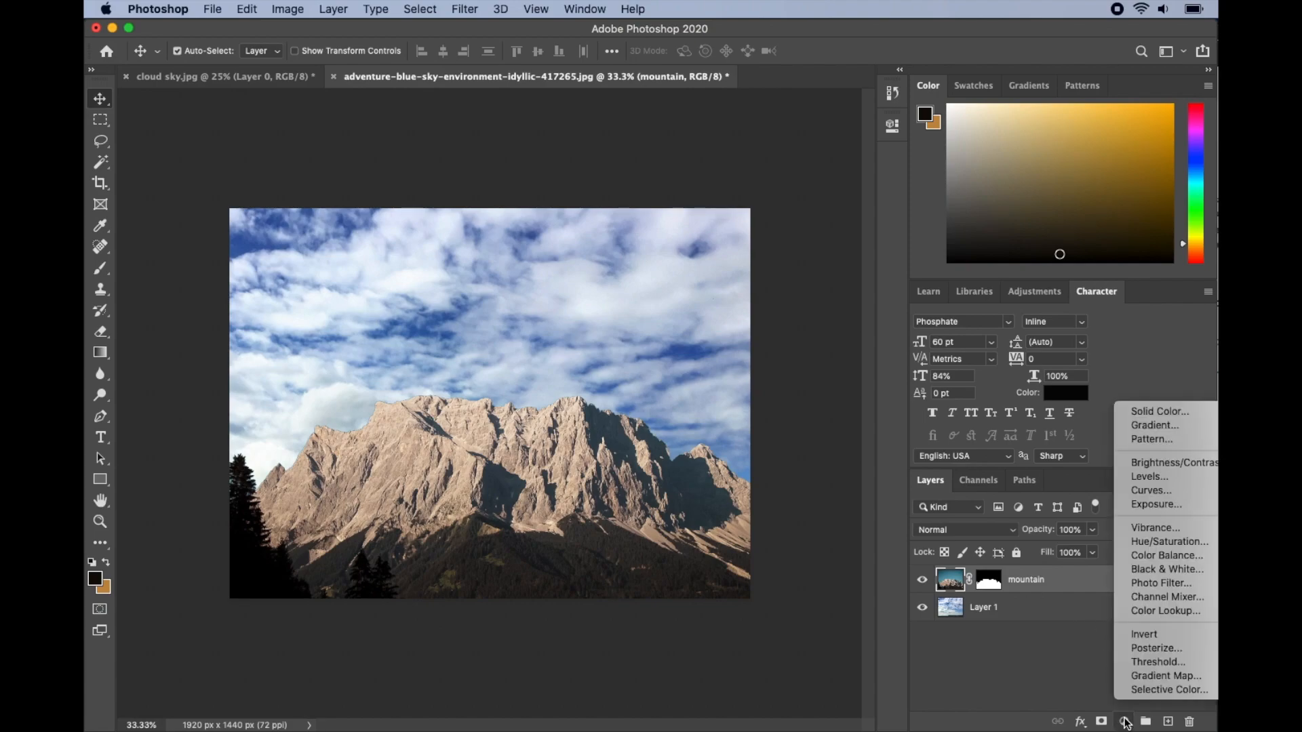
click(1145, 466)
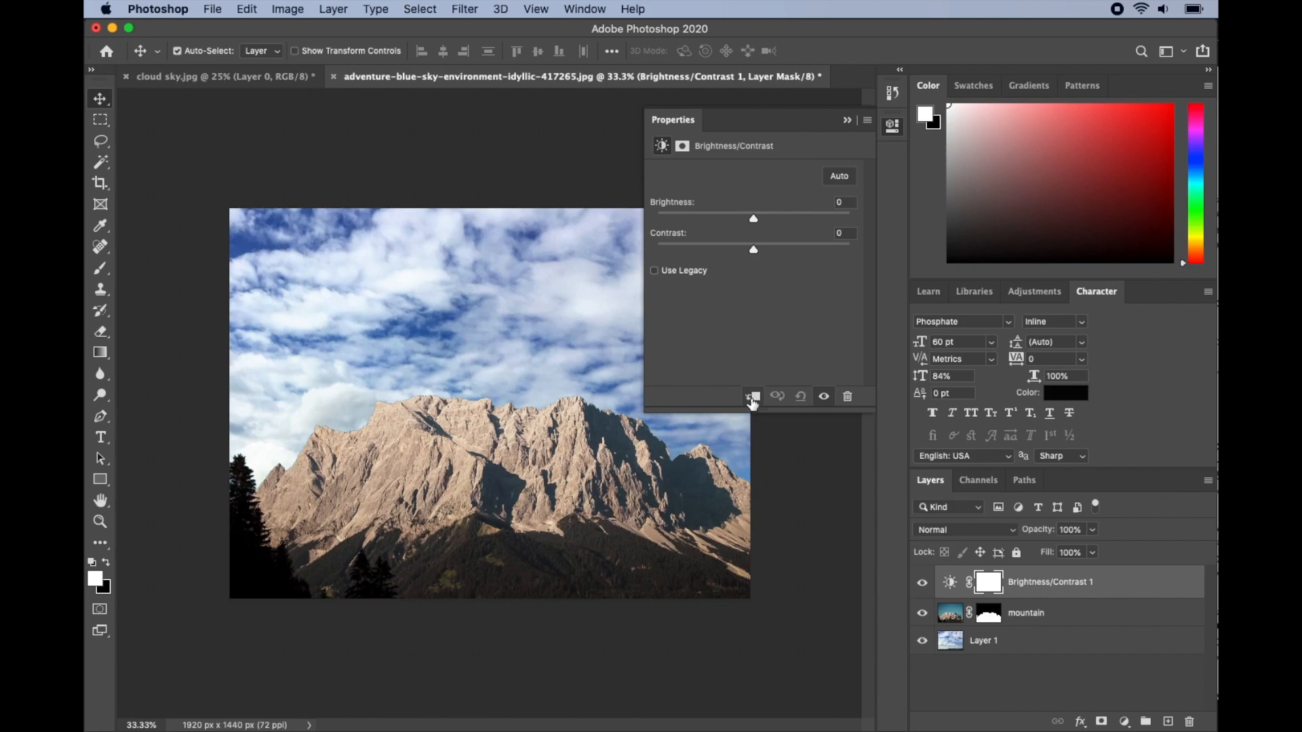
click(752, 400)
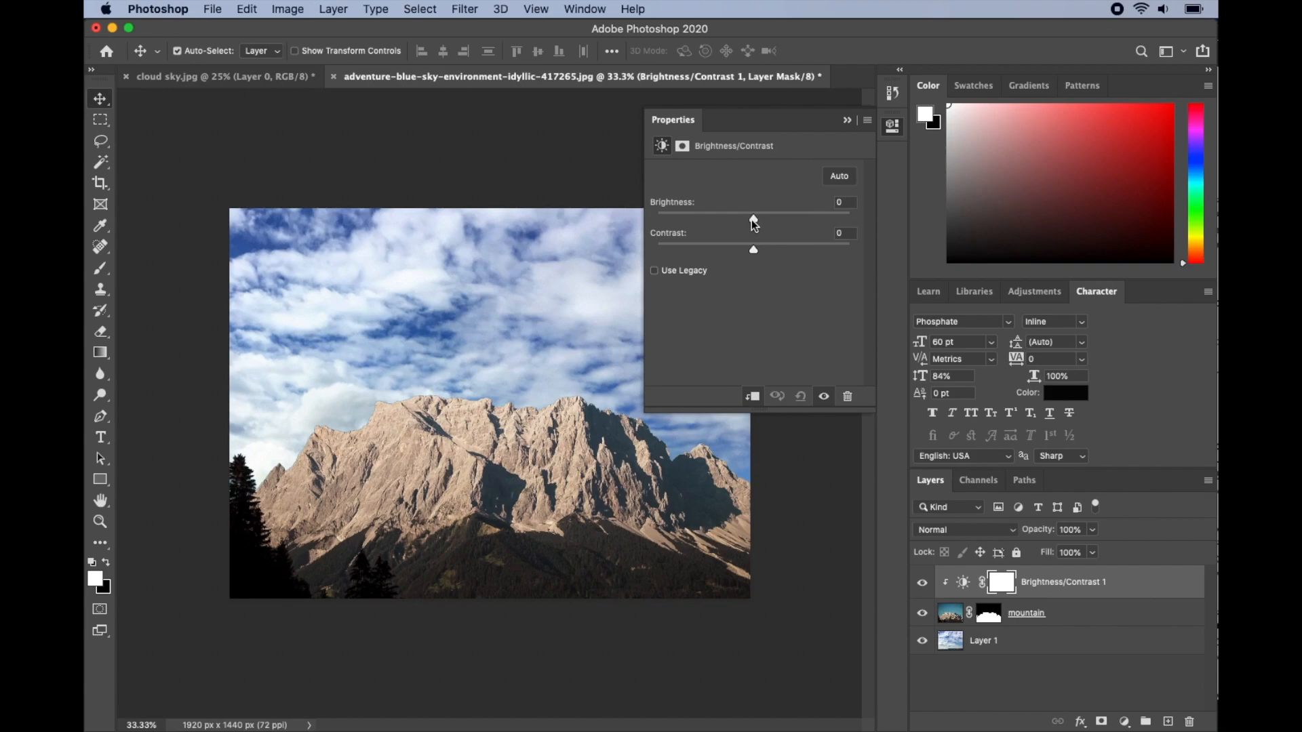
Set the clipped adjustment's brightness to 49.
drag(753, 220, 861, 208)
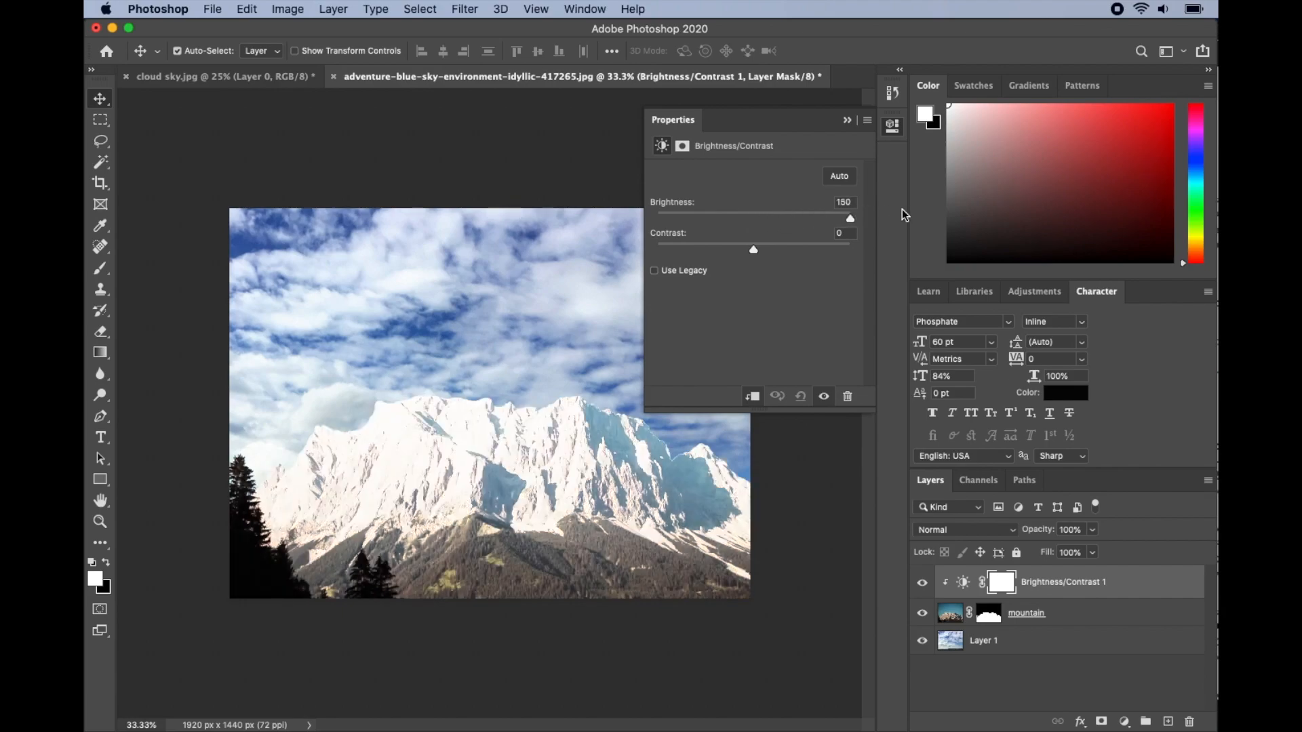
drag(791, 199, 880, 201)
drag(772, 208, 751, 210)
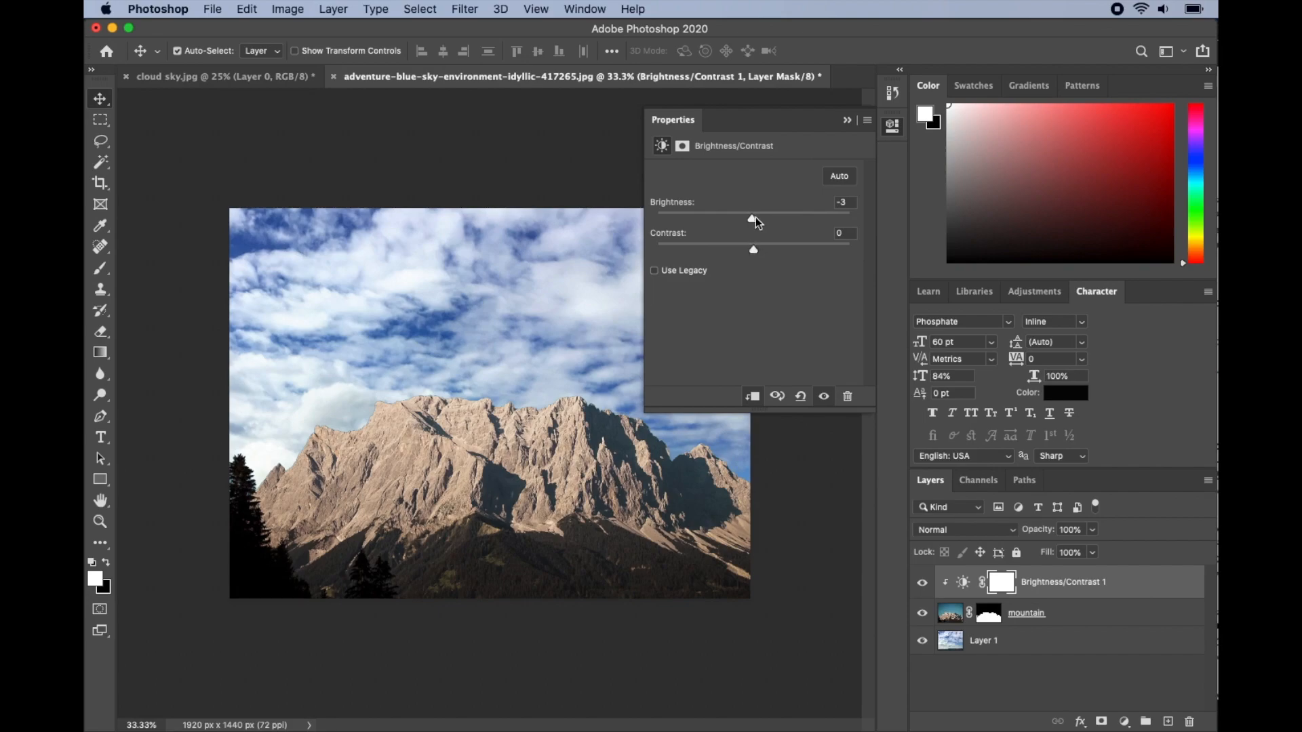
drag(752, 218, 779, 223)
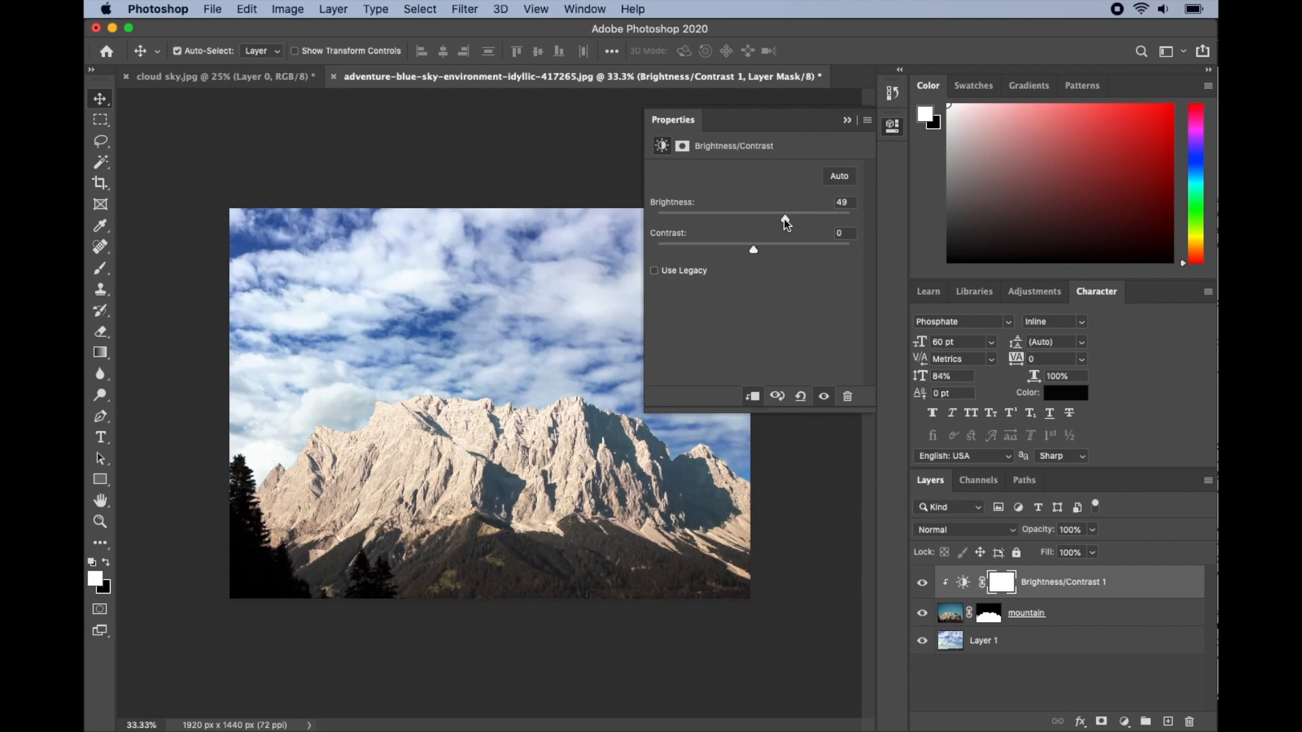
click(848, 122)
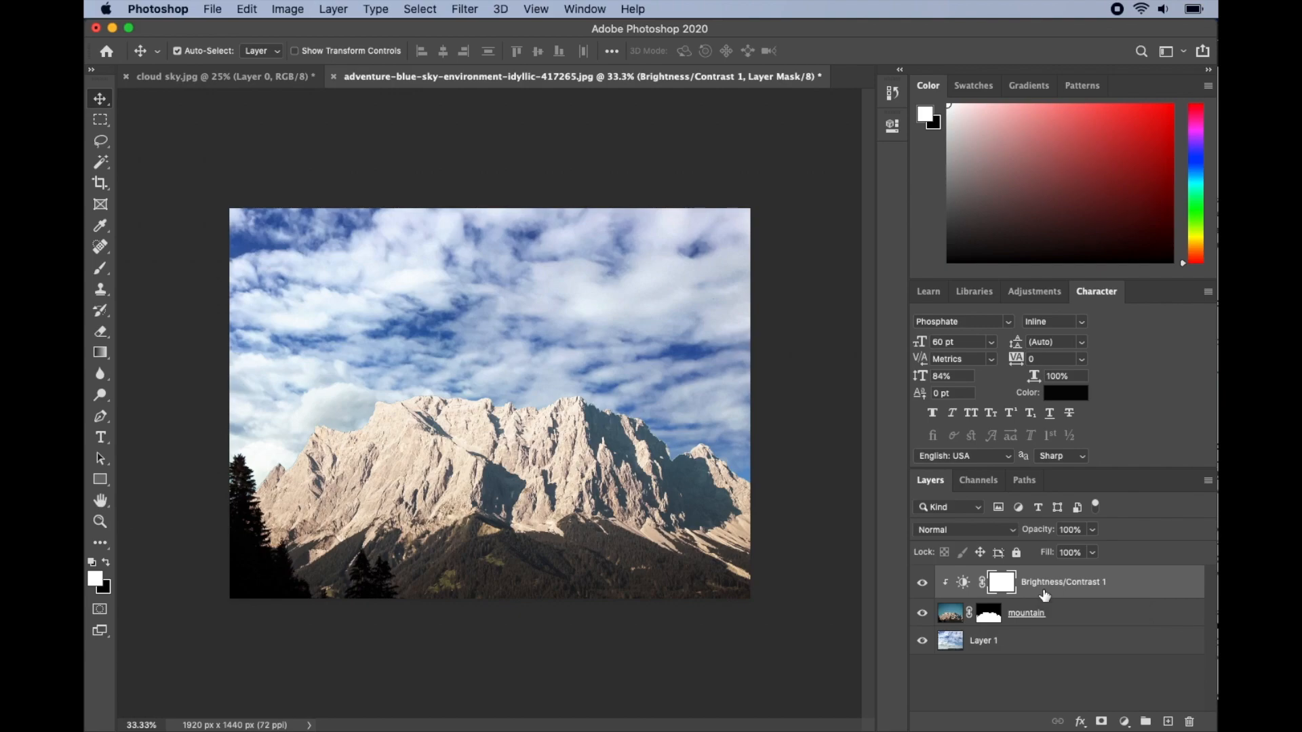
Invert the Brightness/Contrast mask and brush white over the dark foothills and shadowed rock faces, enlarging the brush to 100.
key(super)
key(super+i)
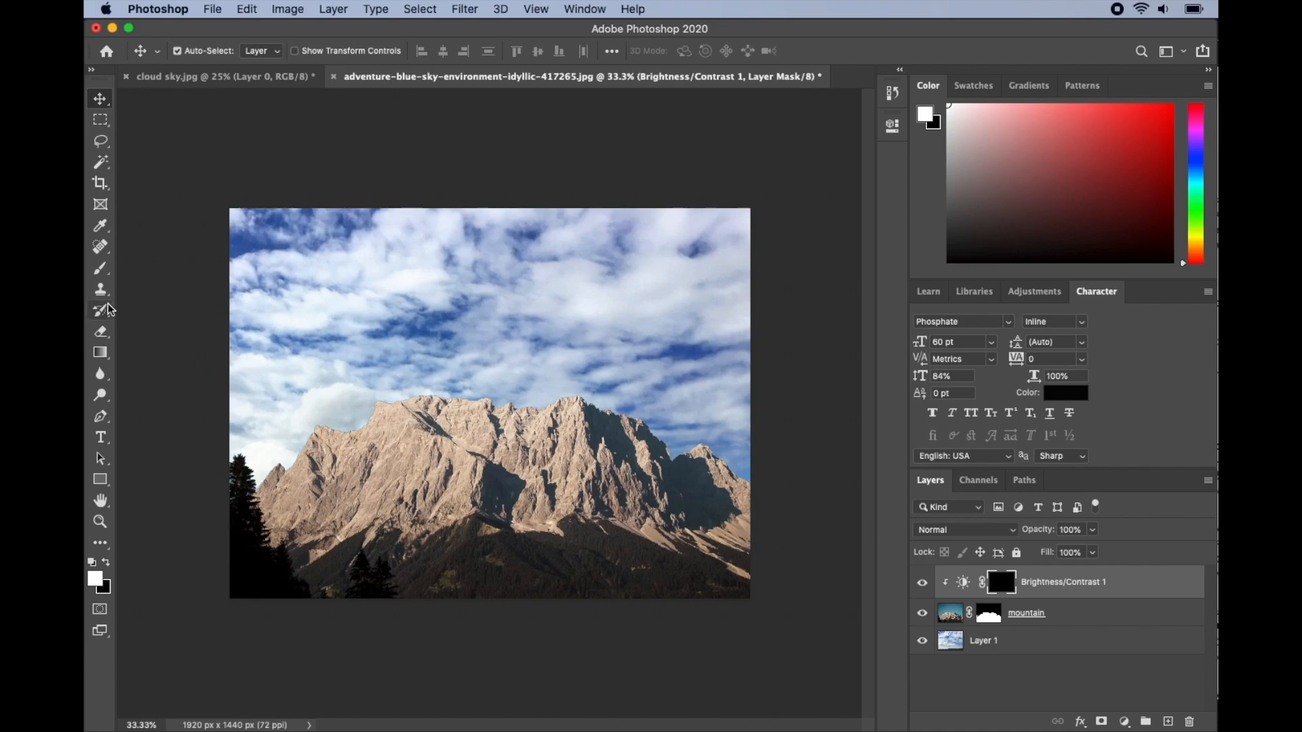
click(100, 269)
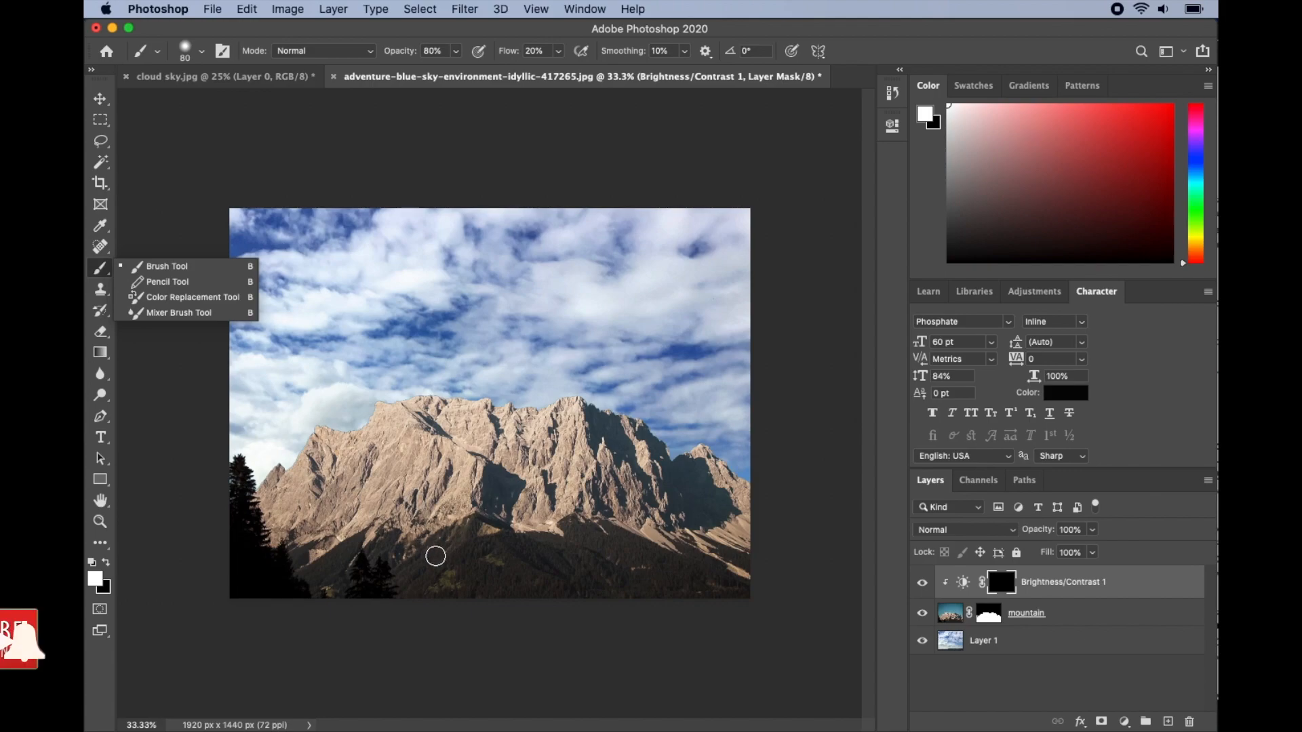
click(459, 536)
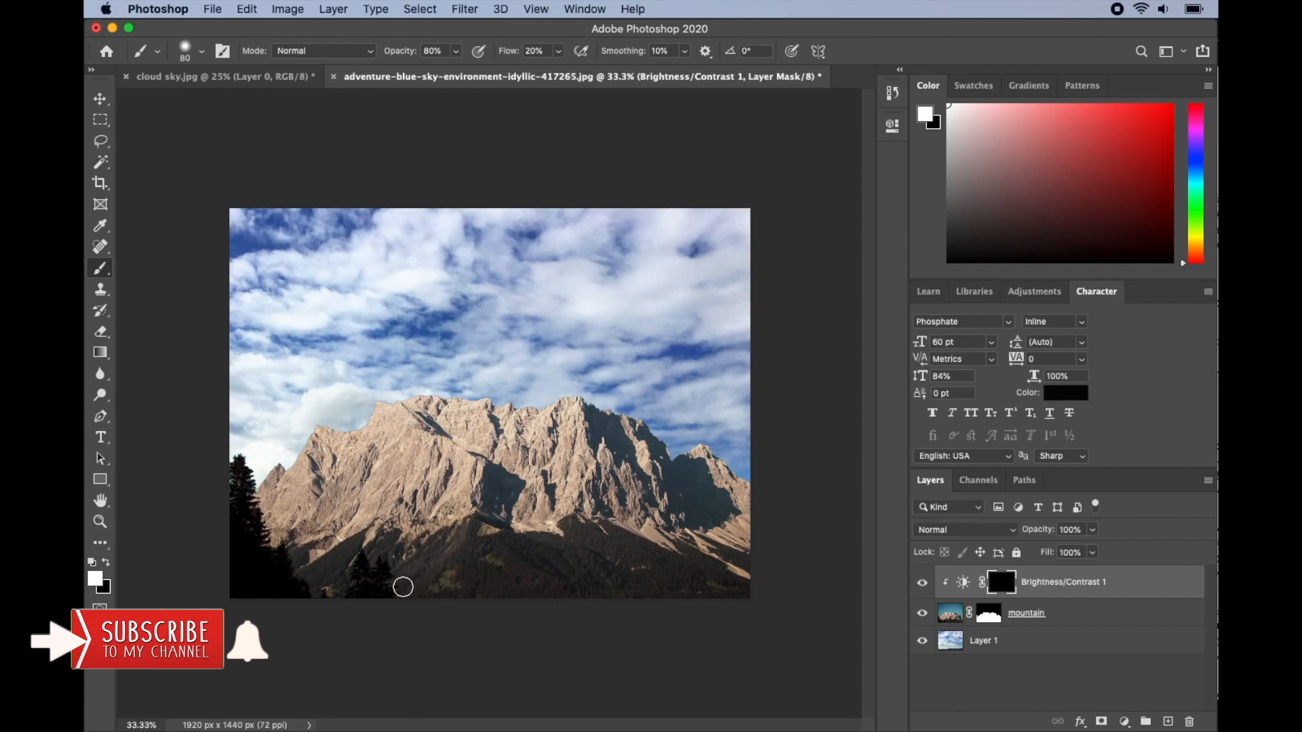
mouse_move(511, 544)
mouse_down()
mouse_move(564, 575)
mouse_move(509, 597)
mouse_move(517, 580)
mouse_move(606, 555)
mouse_move(671, 577)
mouse_move(632, 578)
mouse_move(720, 595)
mouse_up()
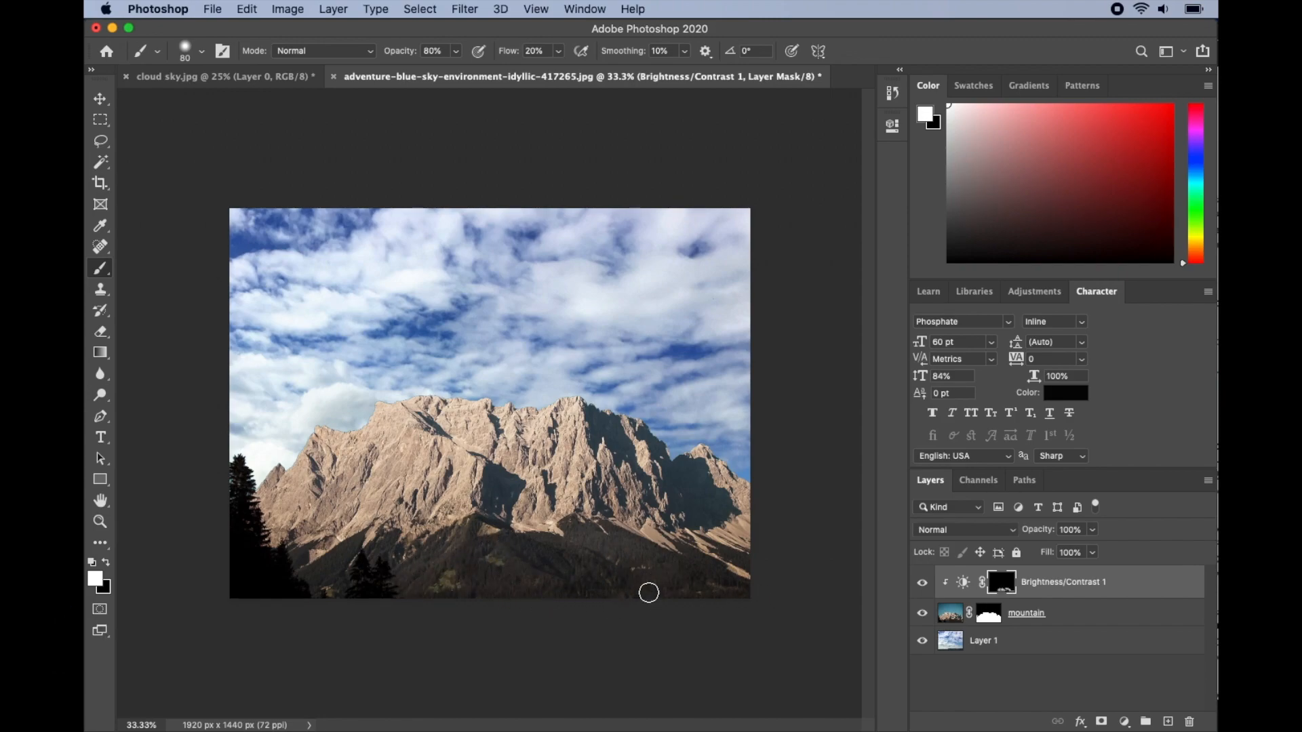
key(bracketright)
key(bracketright)
drag(735, 584, 314, 567)
drag(705, 512, 600, 427)
drag(499, 475, 501, 512)
drag(269, 526, 272, 538)
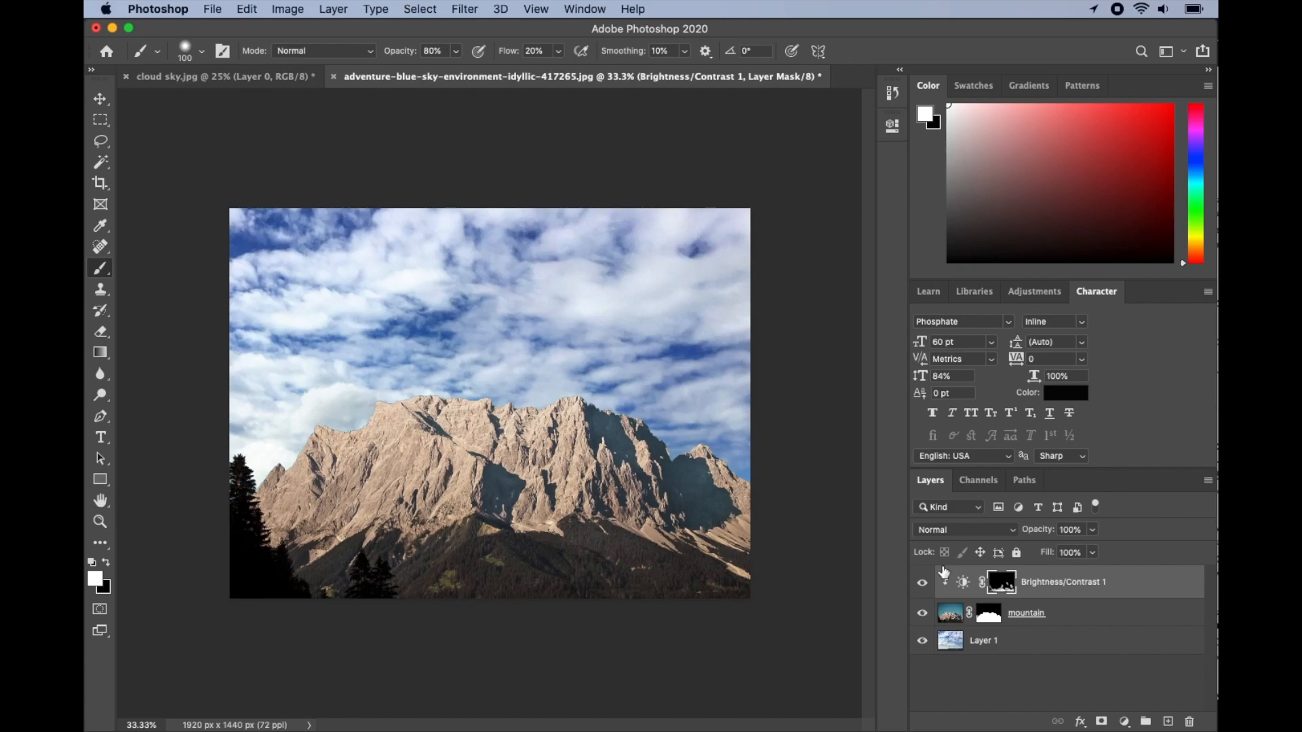
Compare the mountain with and without the Brightness/Contrast adjustment by switching its visibility off and on.
click(922, 585)
click(922, 584)
click(922, 584)
click(922, 584)
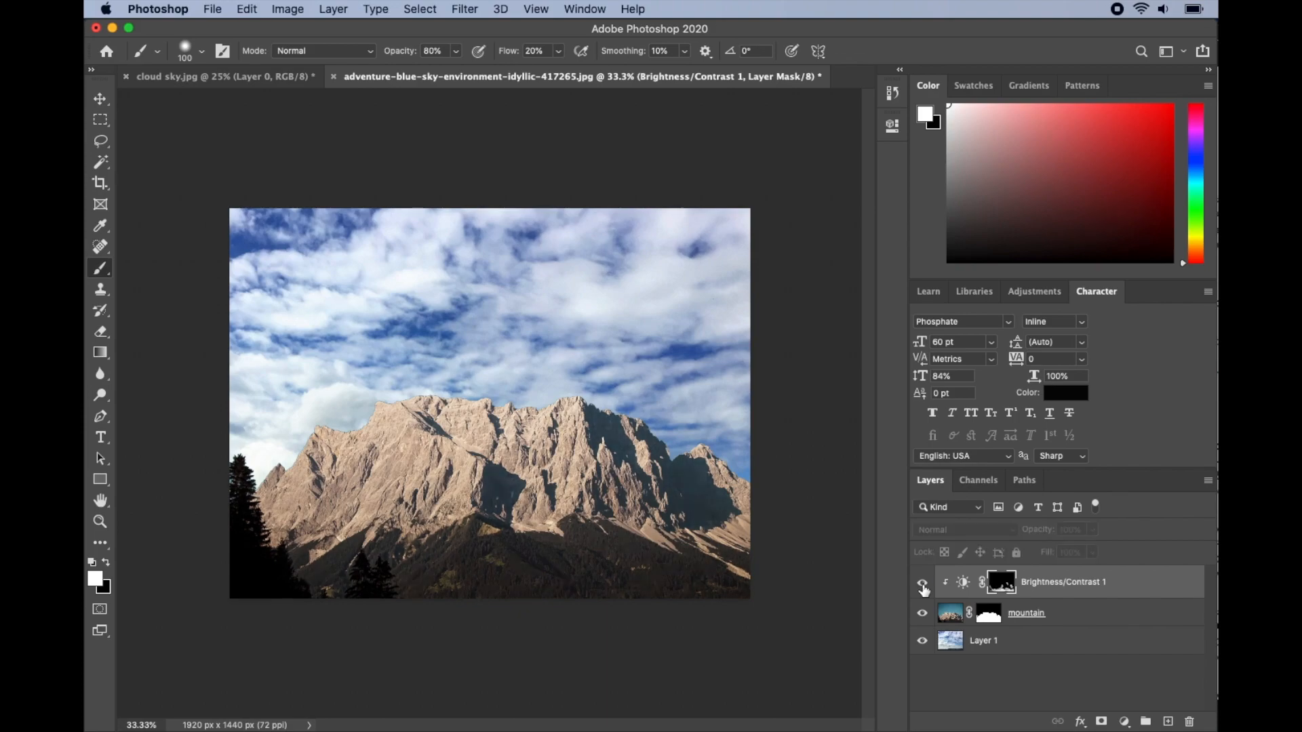
click(922, 586)
click(922, 586)
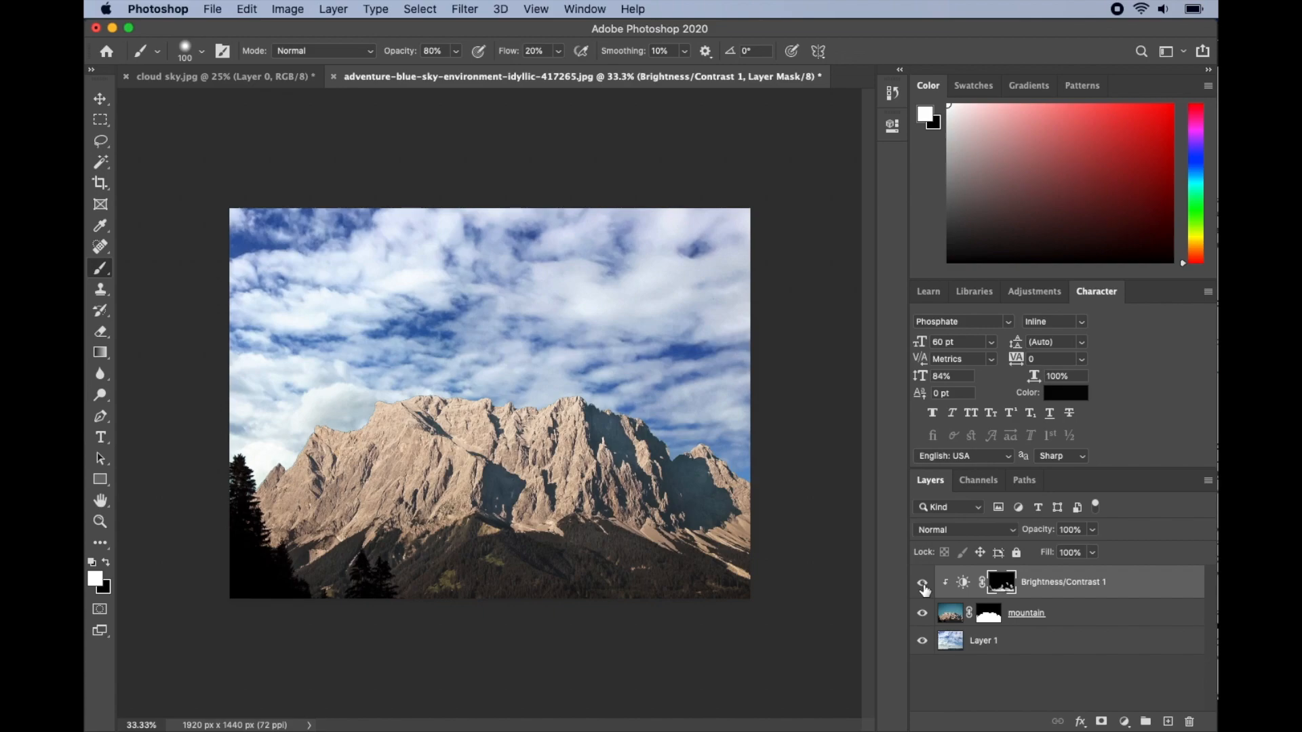
Raise the Brightness/Contrast layer's brightness slightly and reactivate its mask with white as the foreground color.
double_click(963, 582)
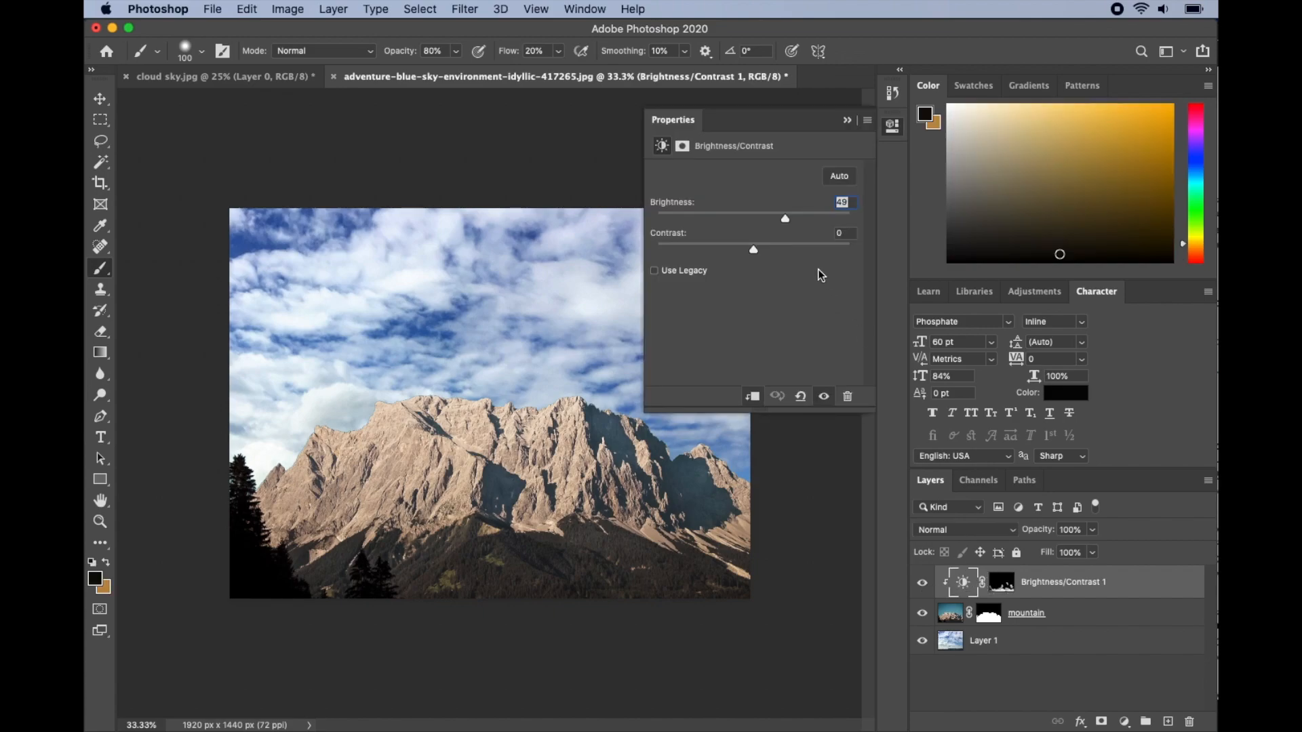
drag(787, 219, 800, 219)
click(848, 120)
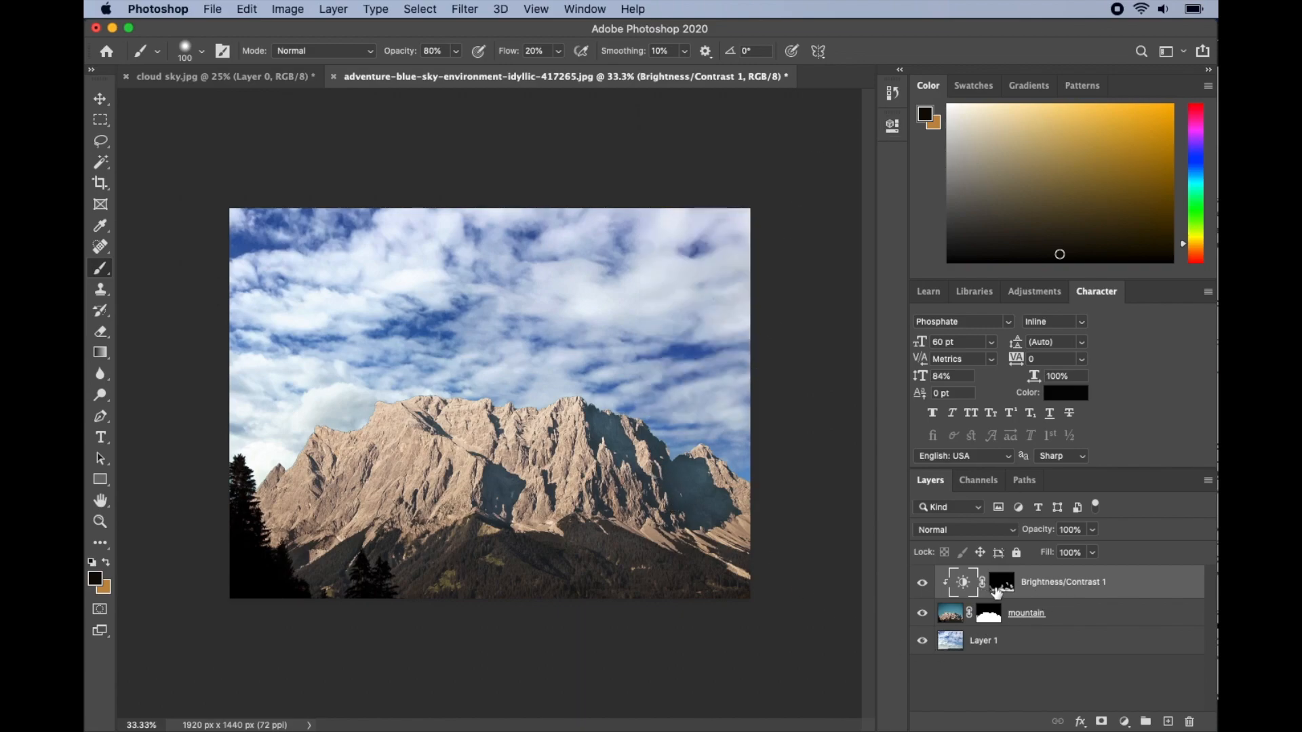
click(995, 592)
key(d)
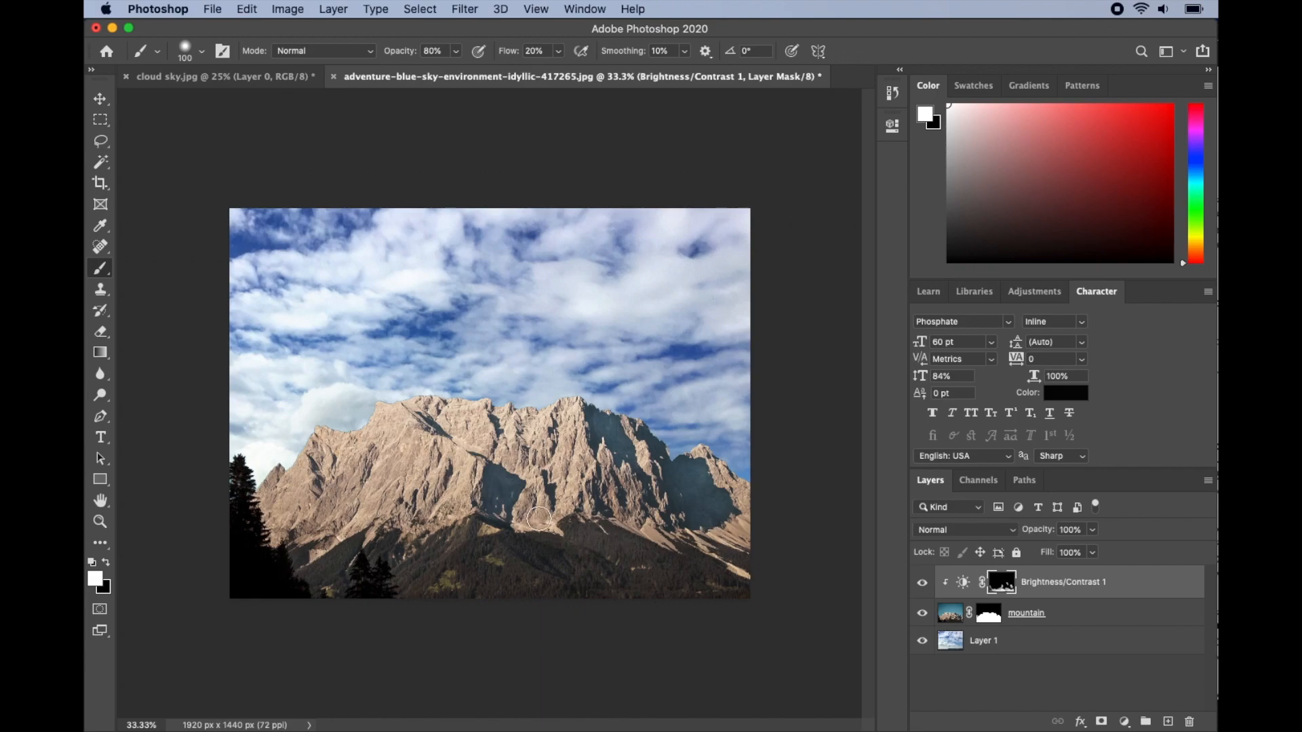